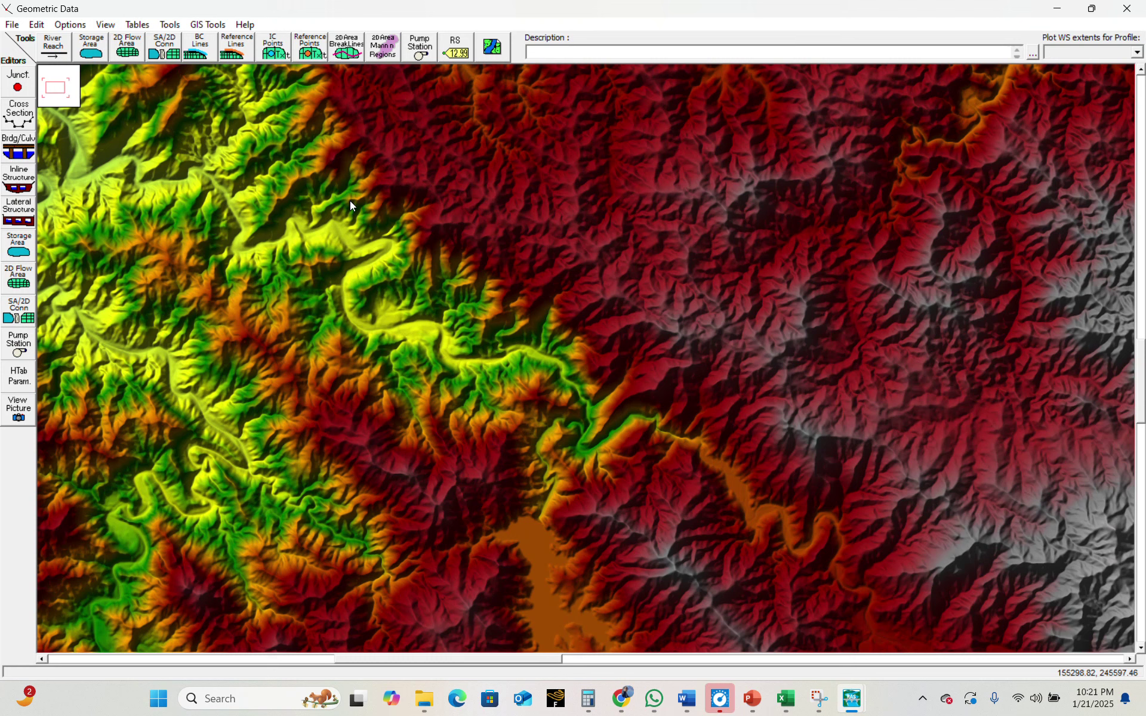
Start a 2D flow area perimeter along the northern side of the winding river valley, from the river bend eastward to the dark ridge.
click(127, 50)
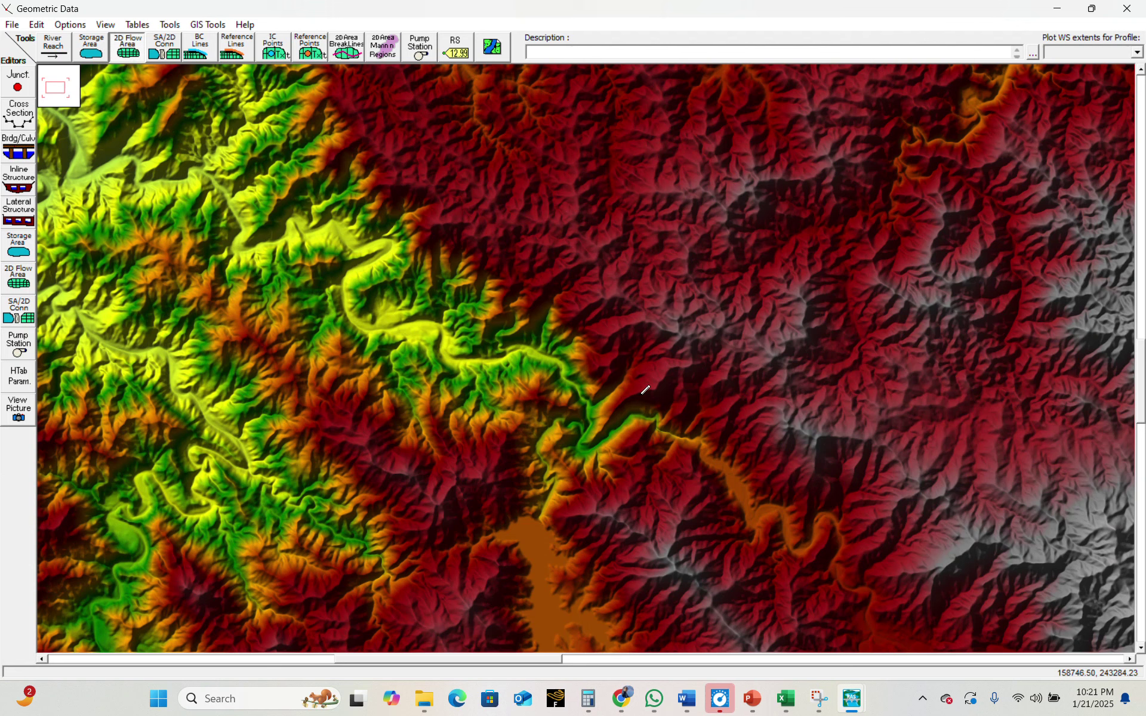
click(399, 291)
click(428, 289)
click(459, 307)
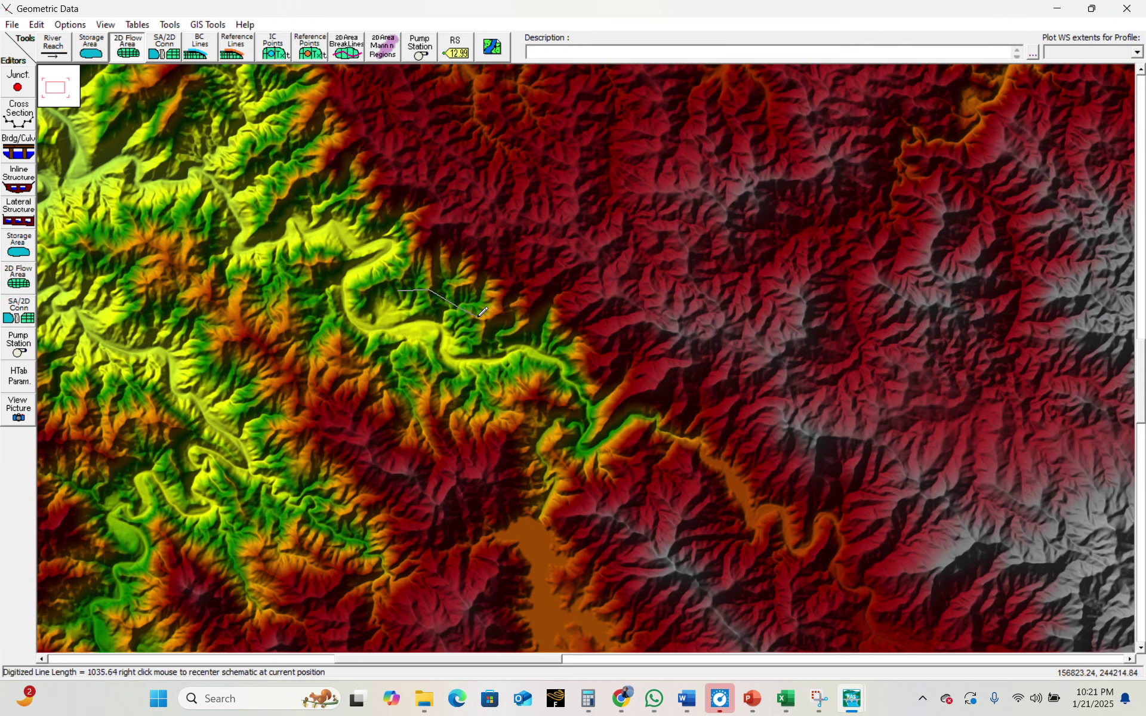
click(485, 319)
click(525, 311)
click(526, 326)
click(559, 315)
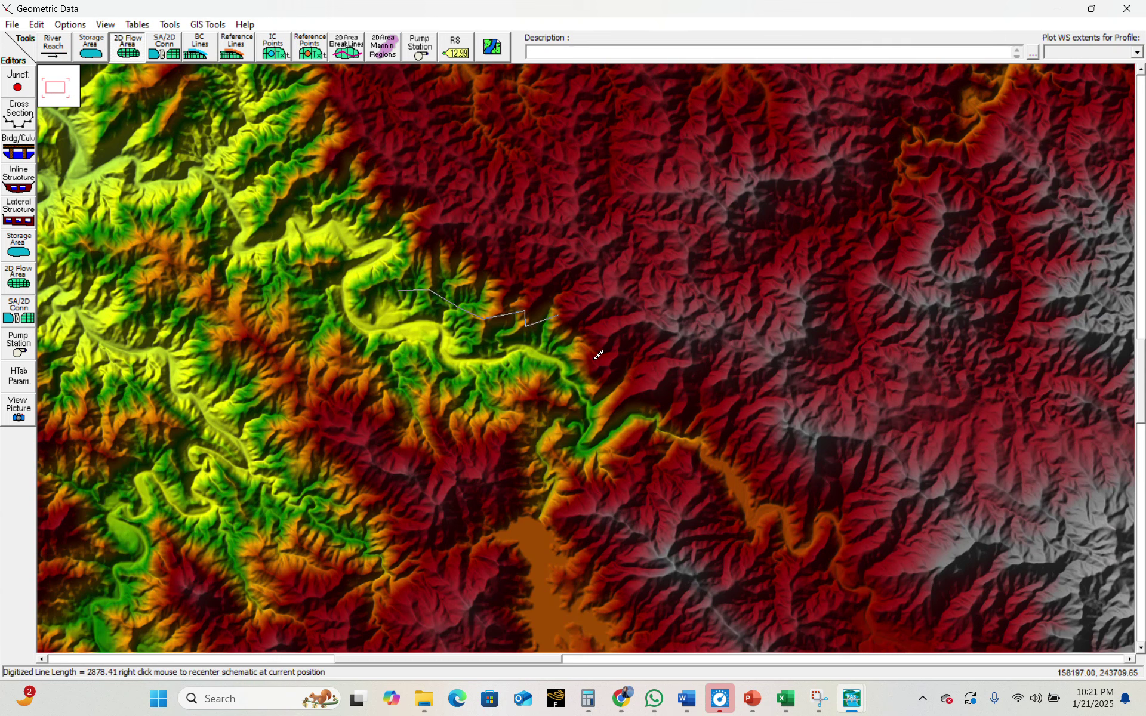
Continue the perimeter around the southeastern confluence and the valley's southern side, close it at its starting point, and name the 2D flow area myarea.
click(621, 403)
click(564, 468)
click(516, 429)
click(436, 412)
click(354, 365)
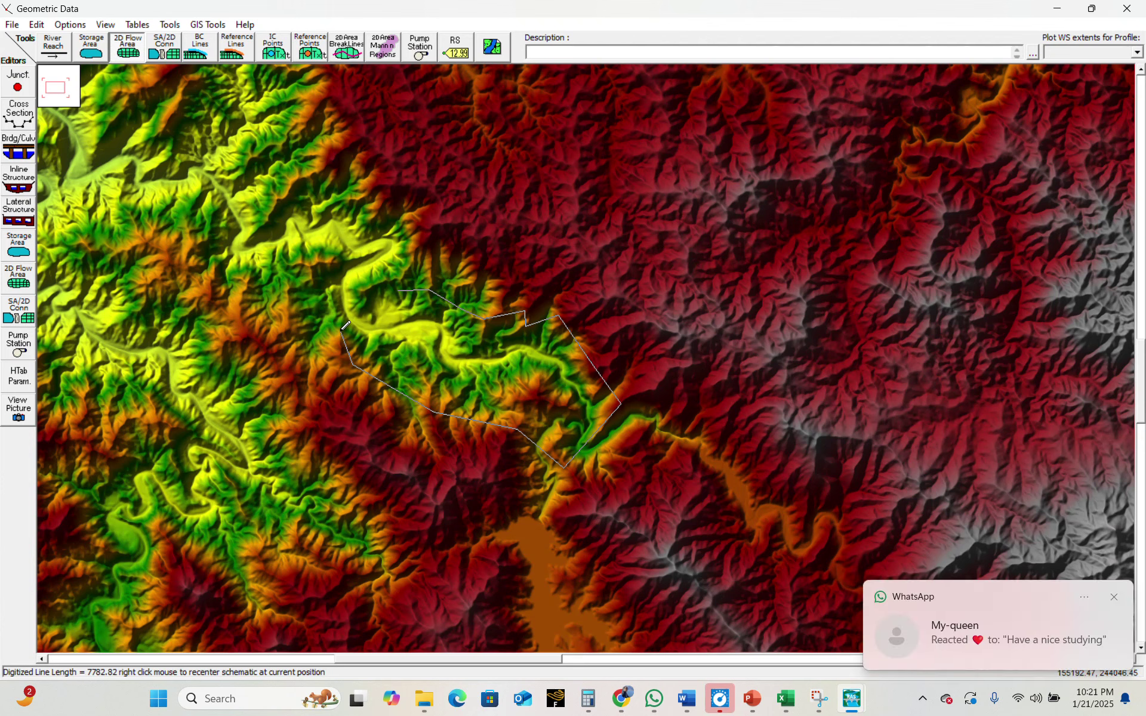
click(382, 290)
scroll(403, 287, up, 2)
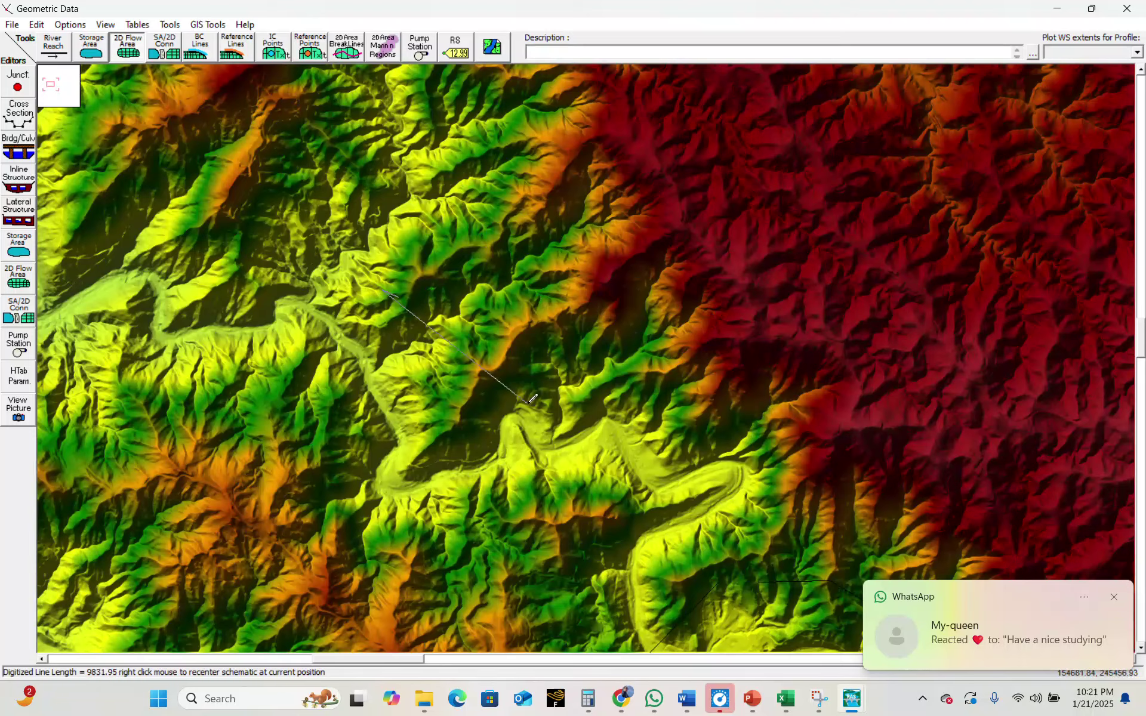
scroll(419, 298, down, 2)
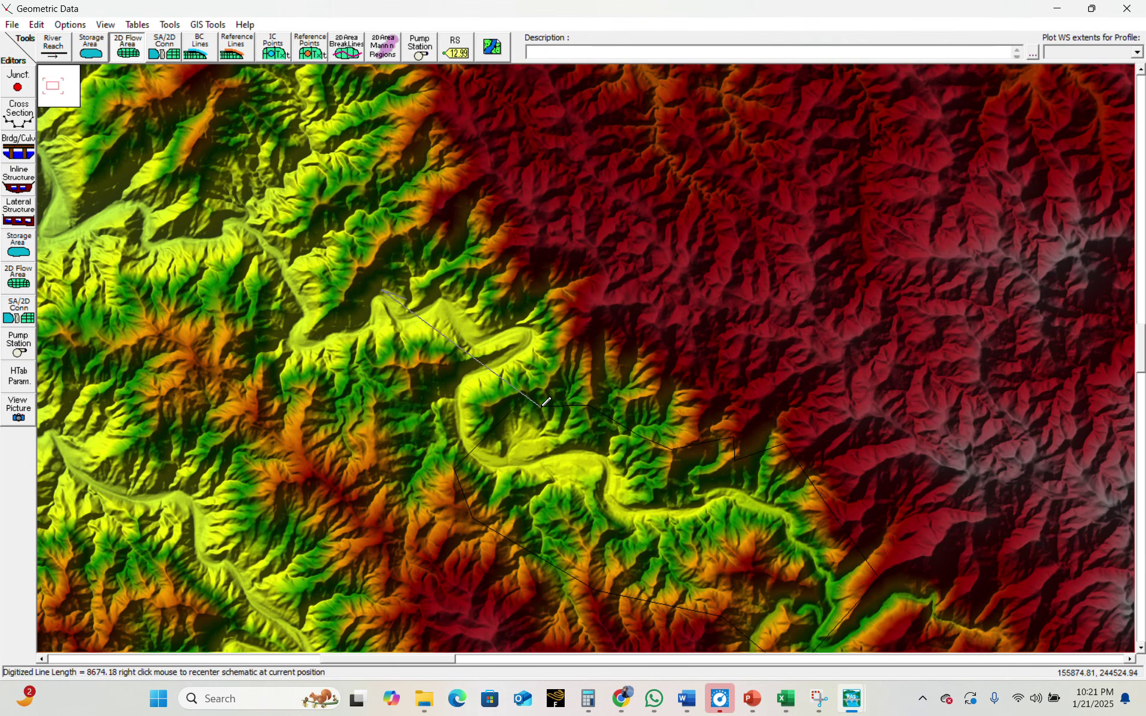
scroll(544, 407, up, 1)
scroll(570, 439, down, 1)
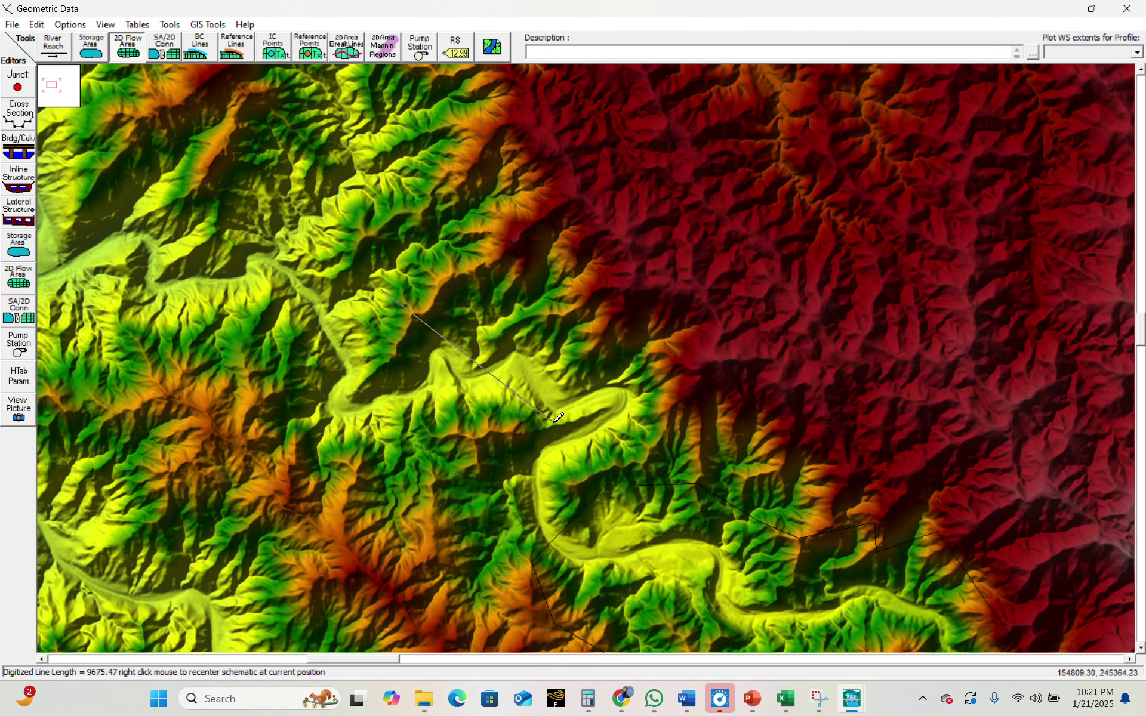
double_click(637, 483)
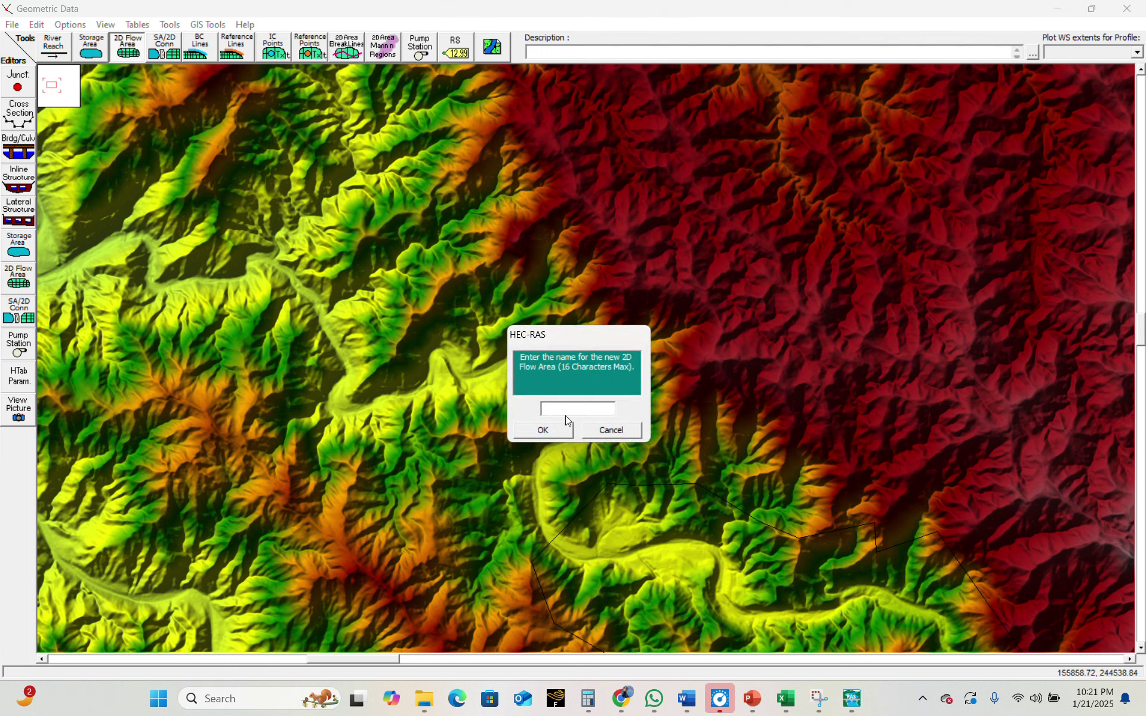
text(myarea)
click(540, 431)
Generate a regular grid of computation points in the myarea 2D flow area with spacing DX 50 and DY 50.
scroll(699, 322, down, 1)
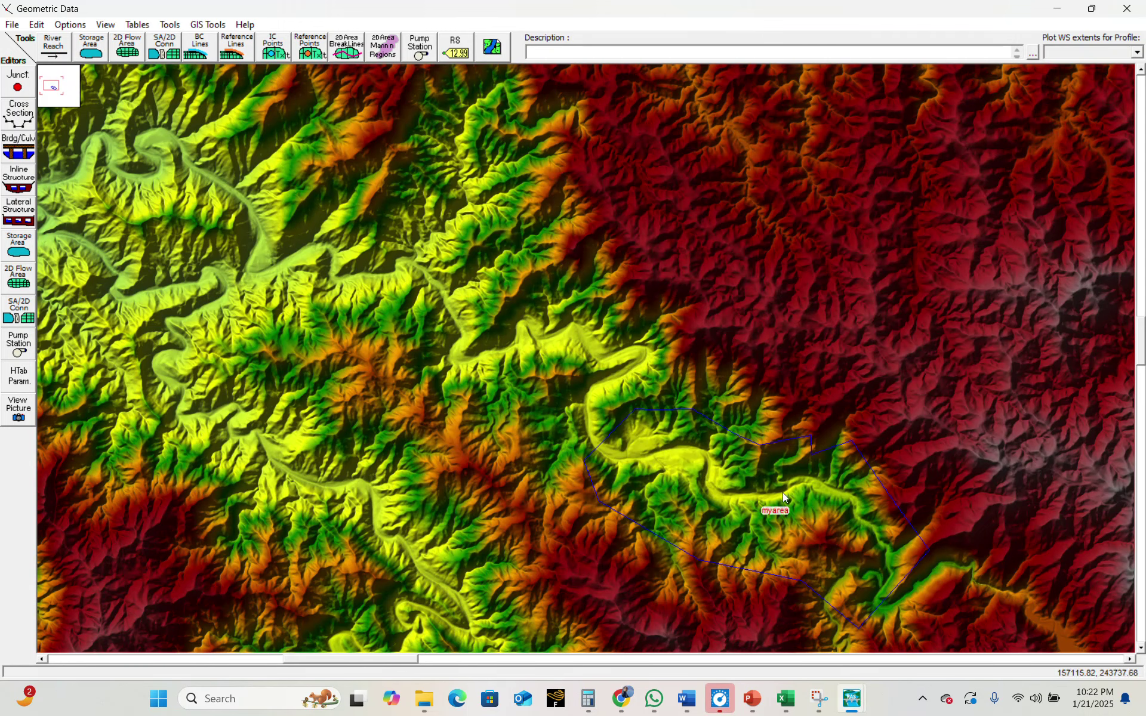
scroll(808, 500, up, 1)
right_click(812, 500)
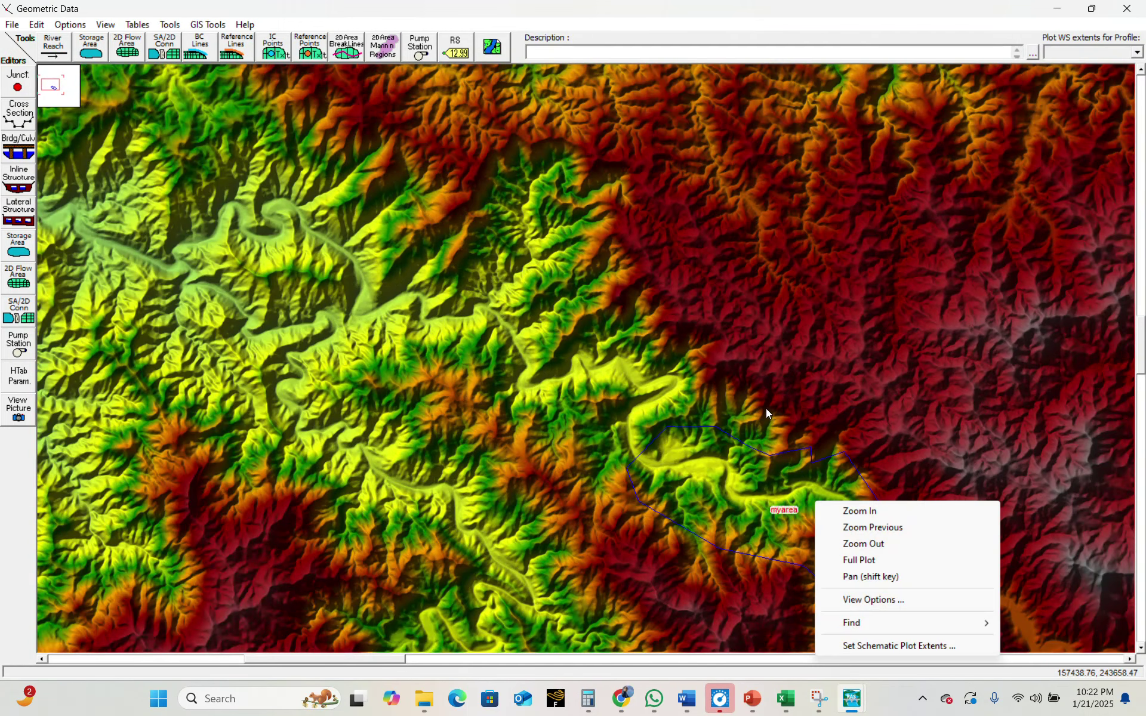
right_click(746, 484)
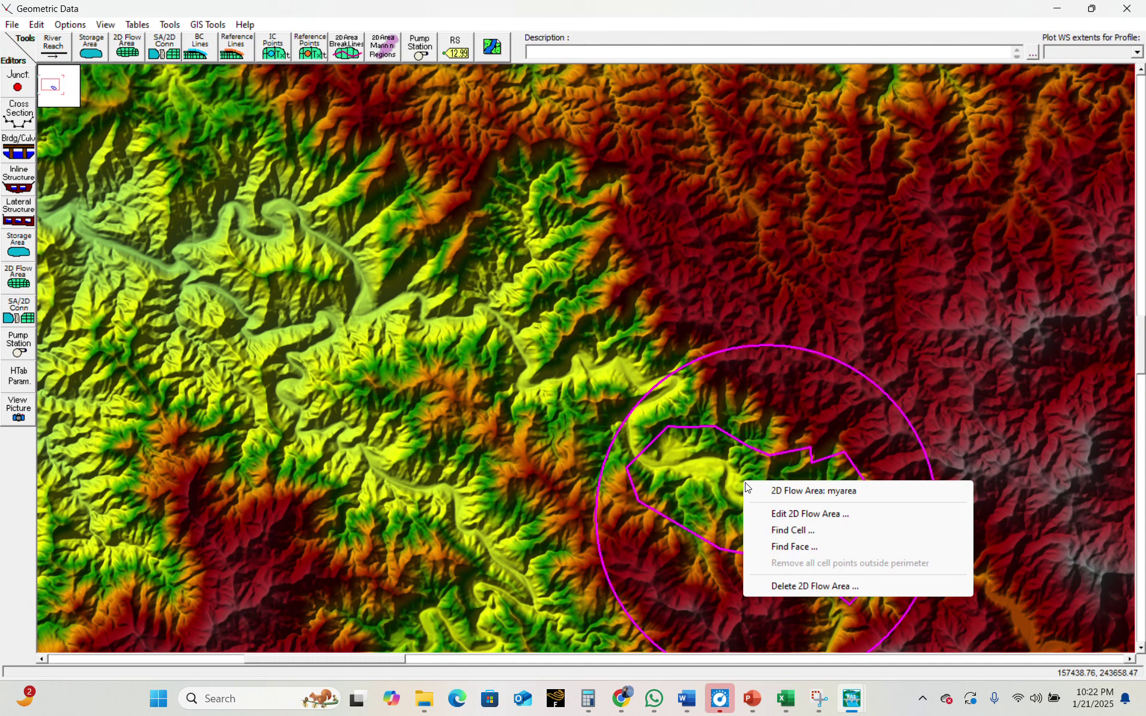
click(776, 517)
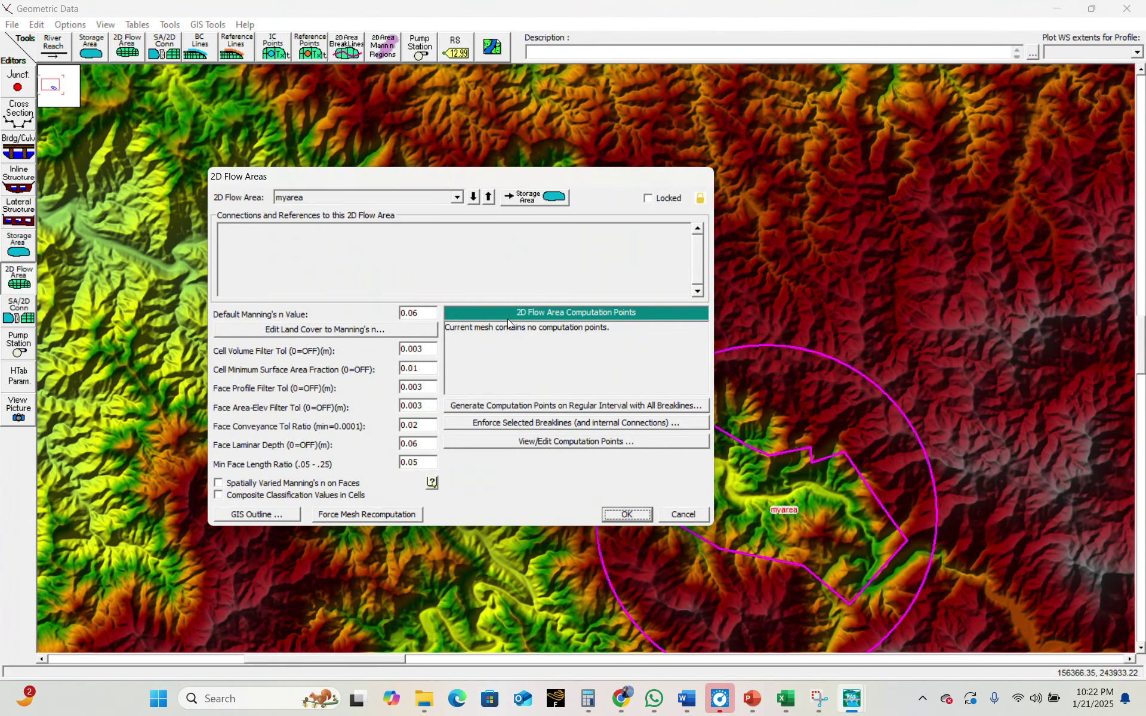
click(517, 405)
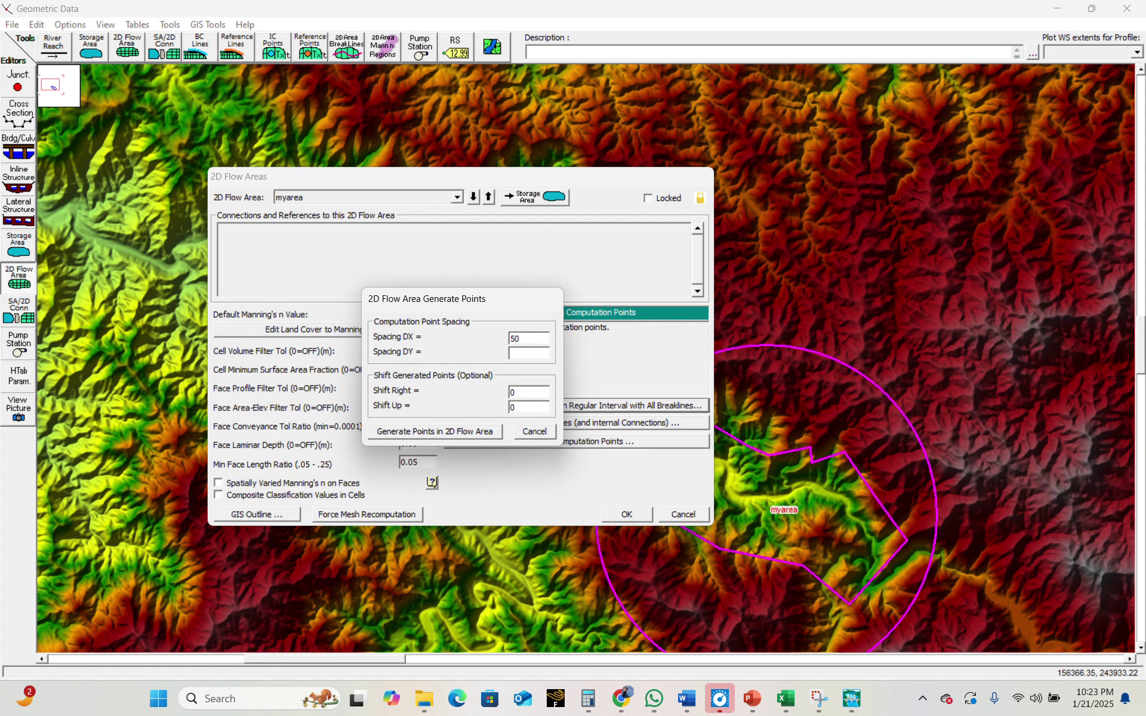
click(517, 353)
text(50)
click(425, 431)
click(649, 515)
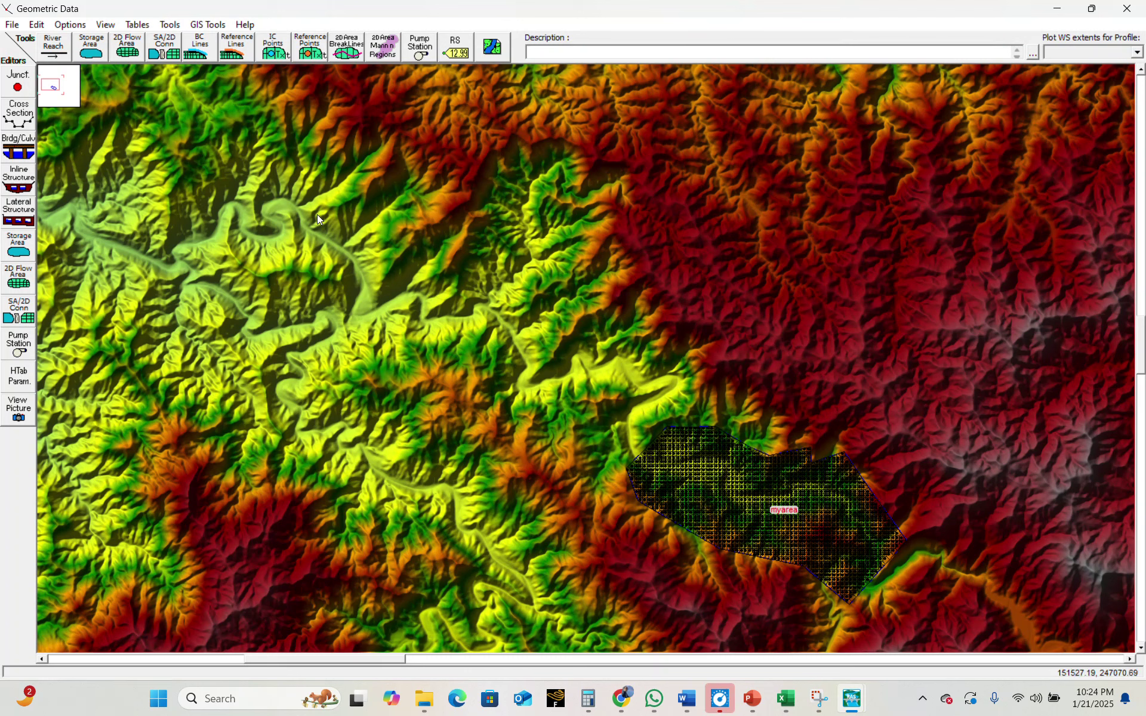
Draw a boundary condition line about 590 m long along the mesh's southeastern edge where the river enters, and name it upstream.
click(203, 49)
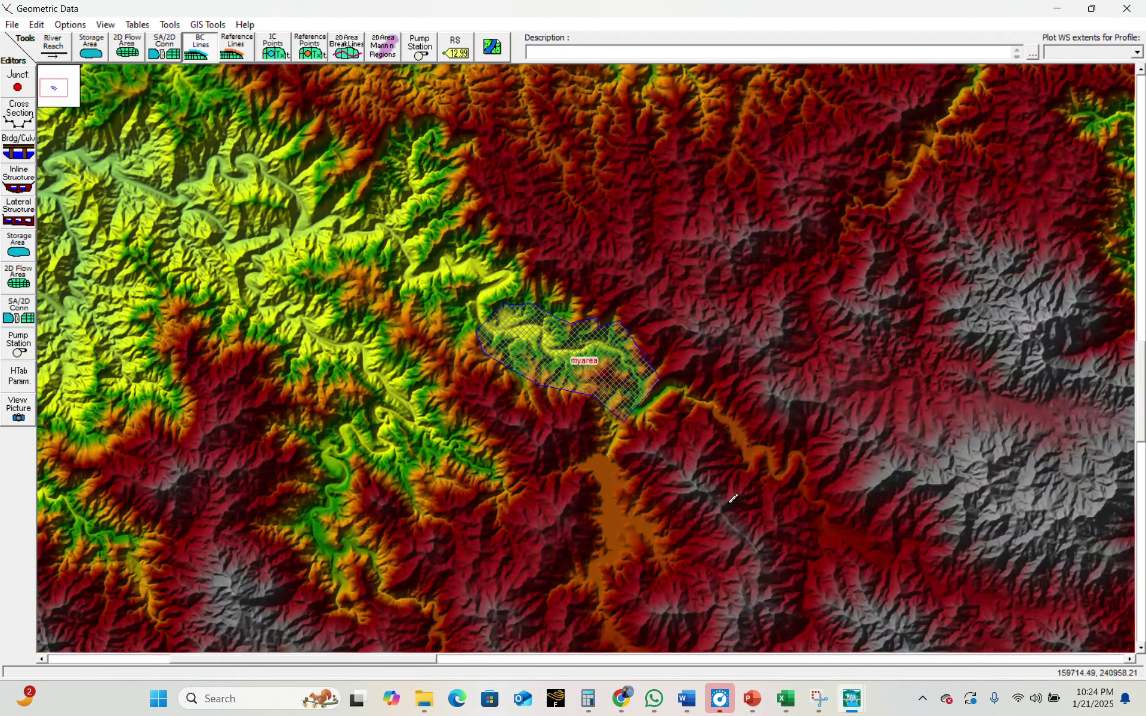
scroll(872, 564, up, 2)
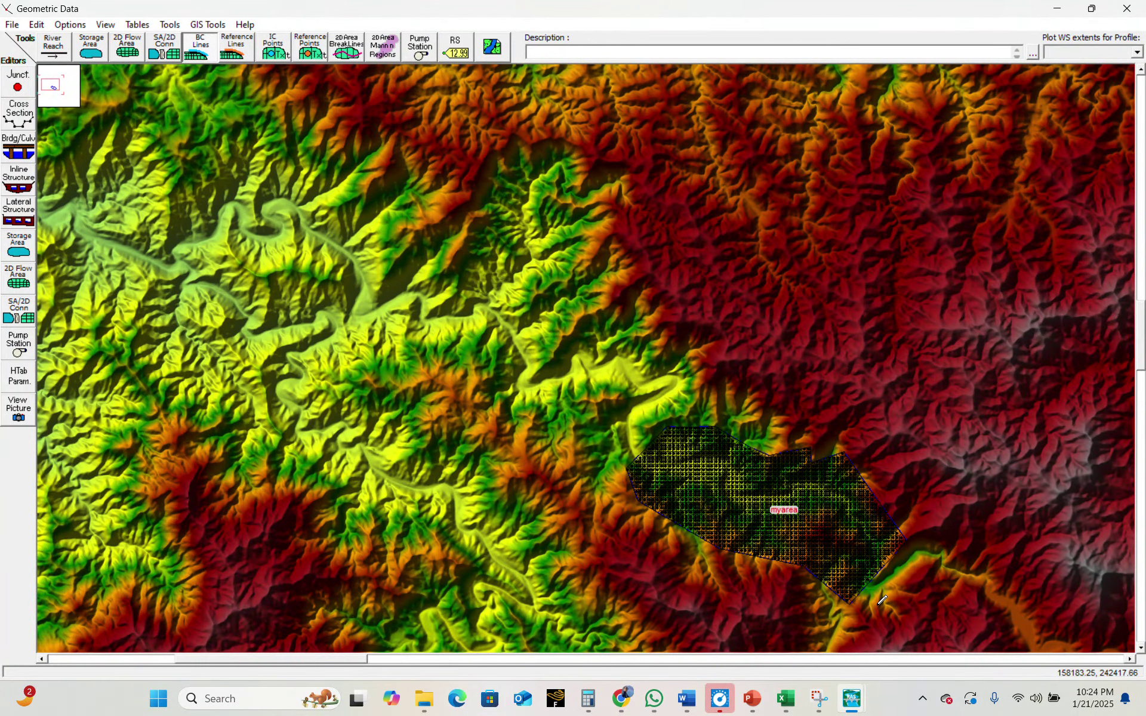
scroll(880, 592, down, 2)
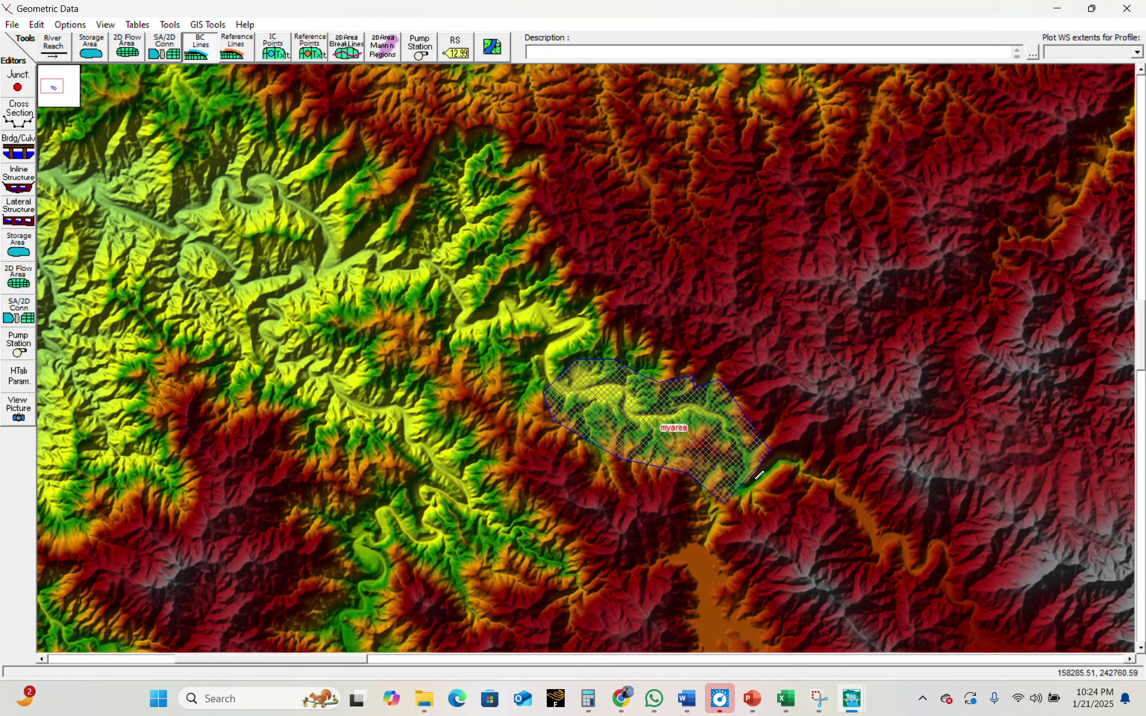
click(759, 475)
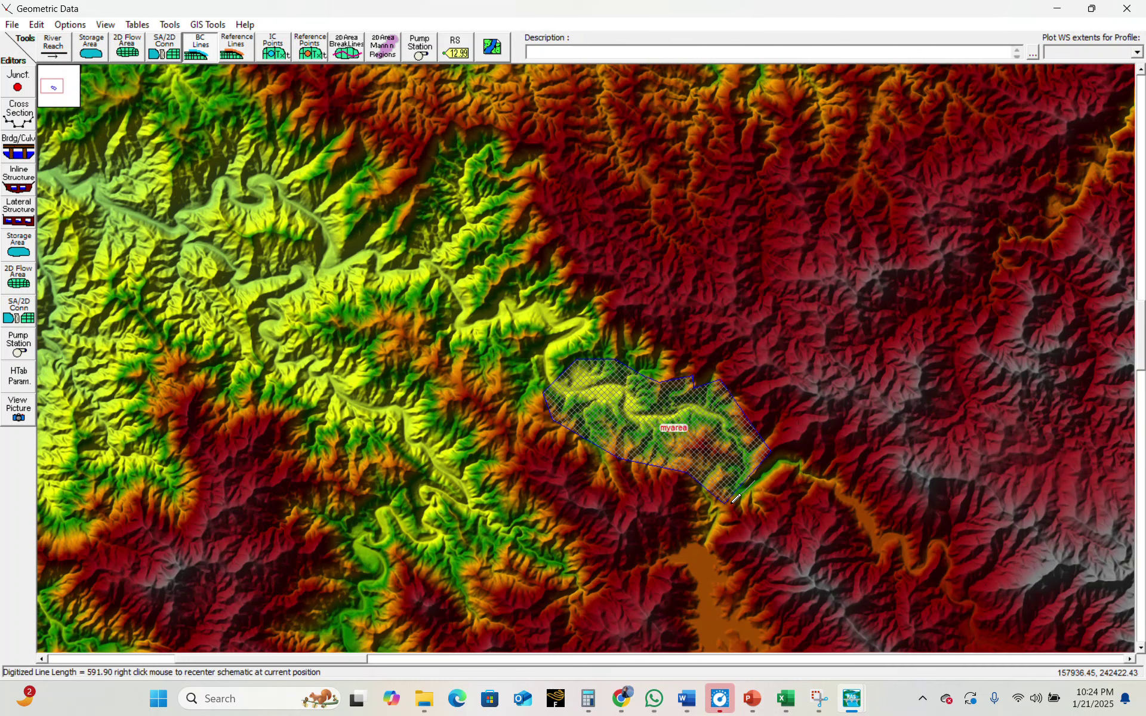
double_click(735, 497)
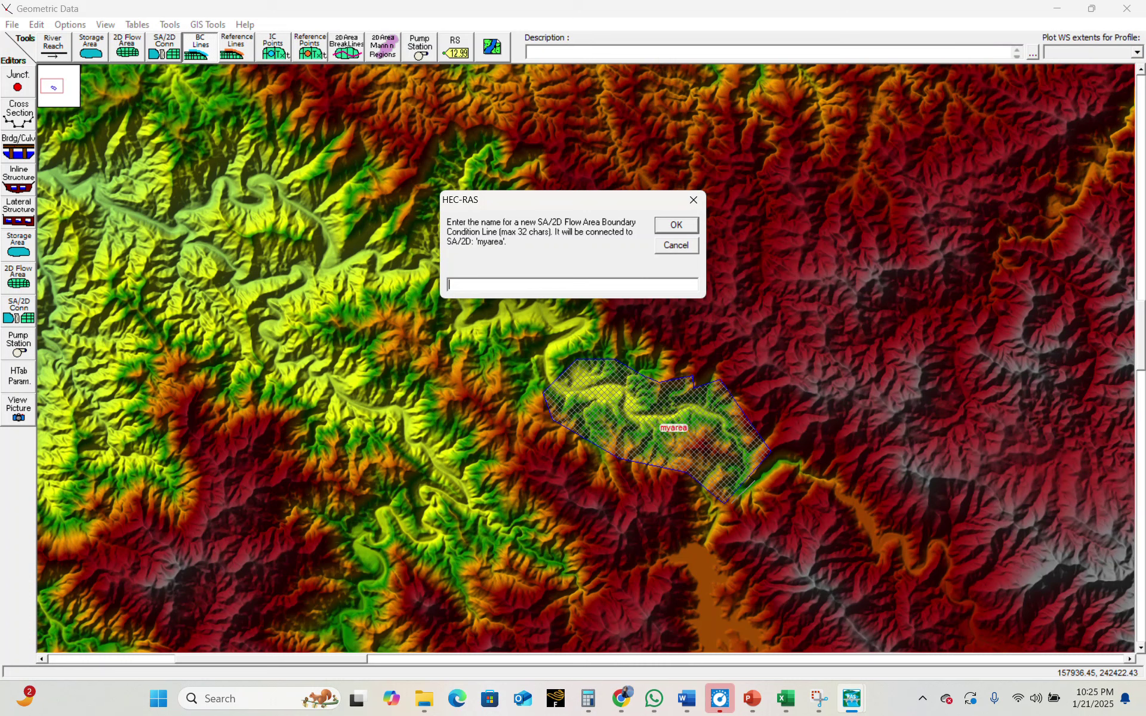
text(upstream)
click(662, 226)
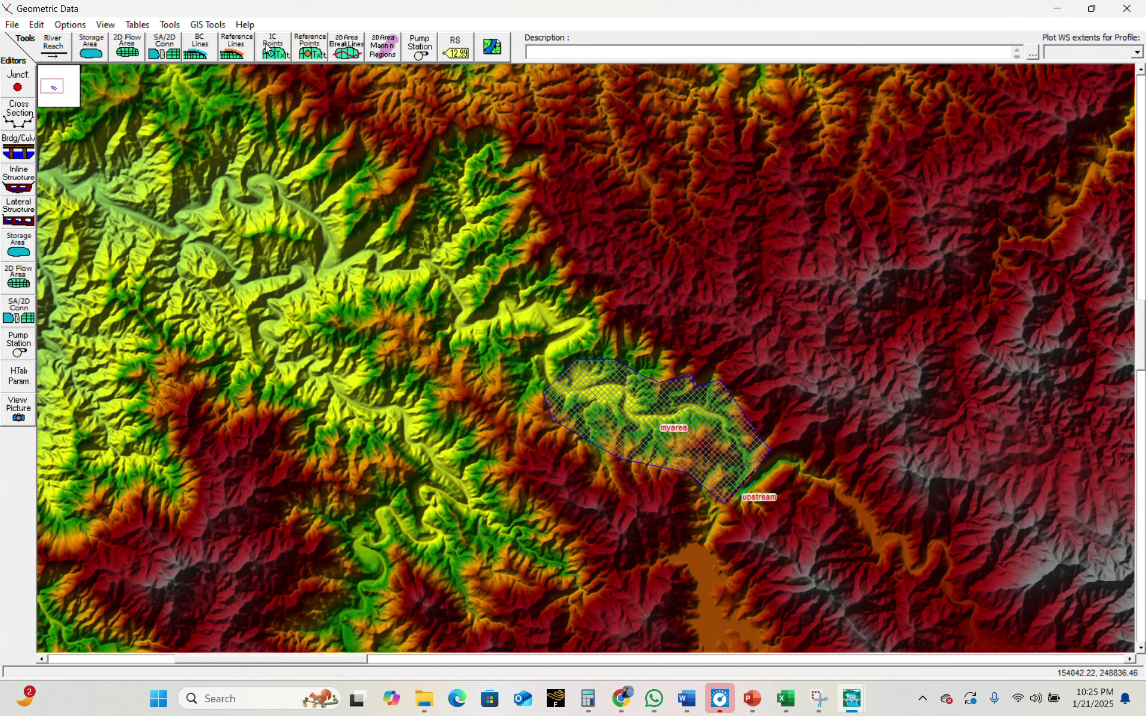
Draw a second boundary condition line about 410 m long along the mesh's northwestern edge across the river, and name it downstream.
click(200, 55)
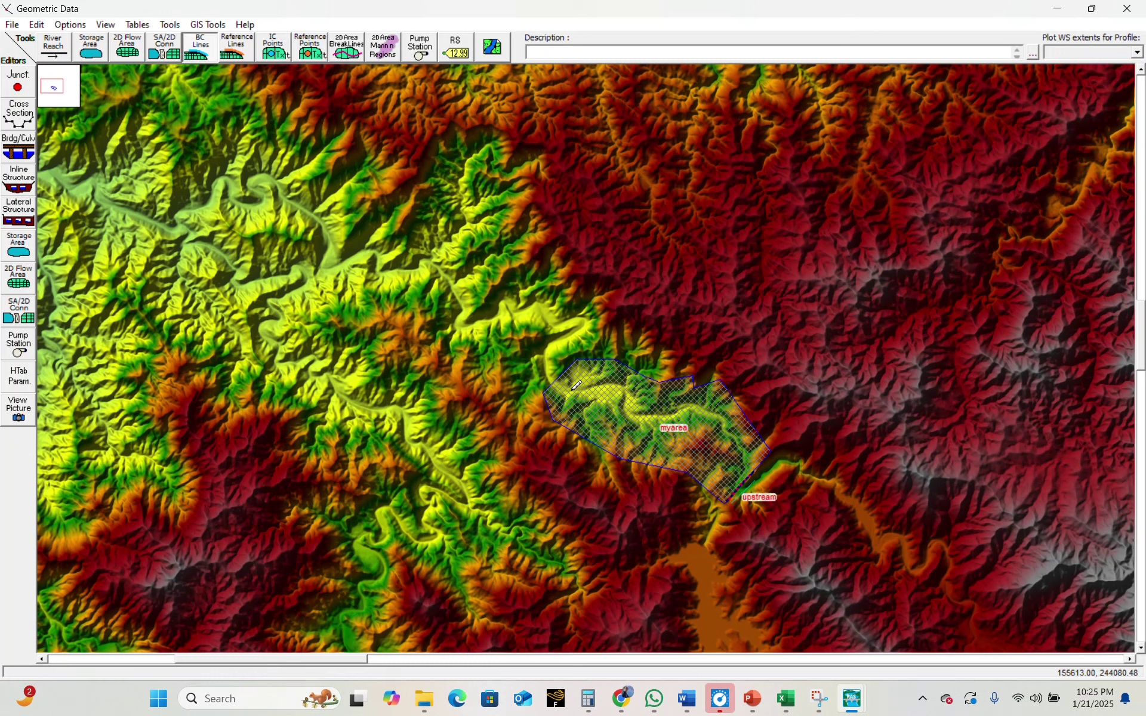
click(567, 366)
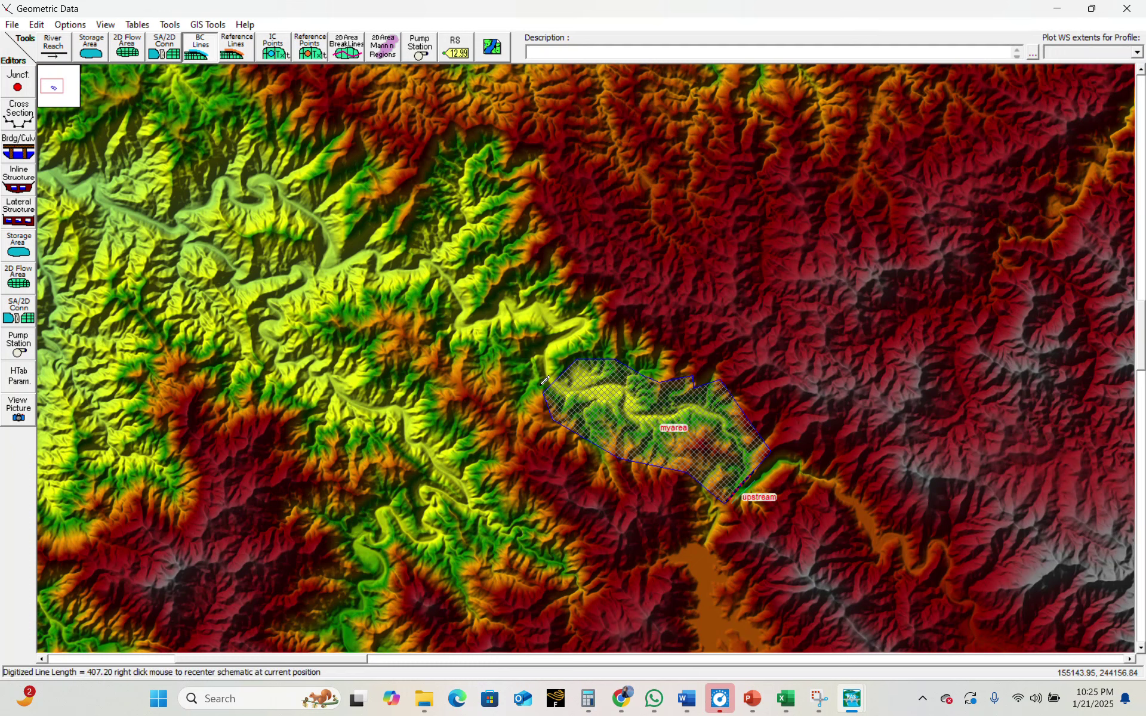
double_click(543, 387)
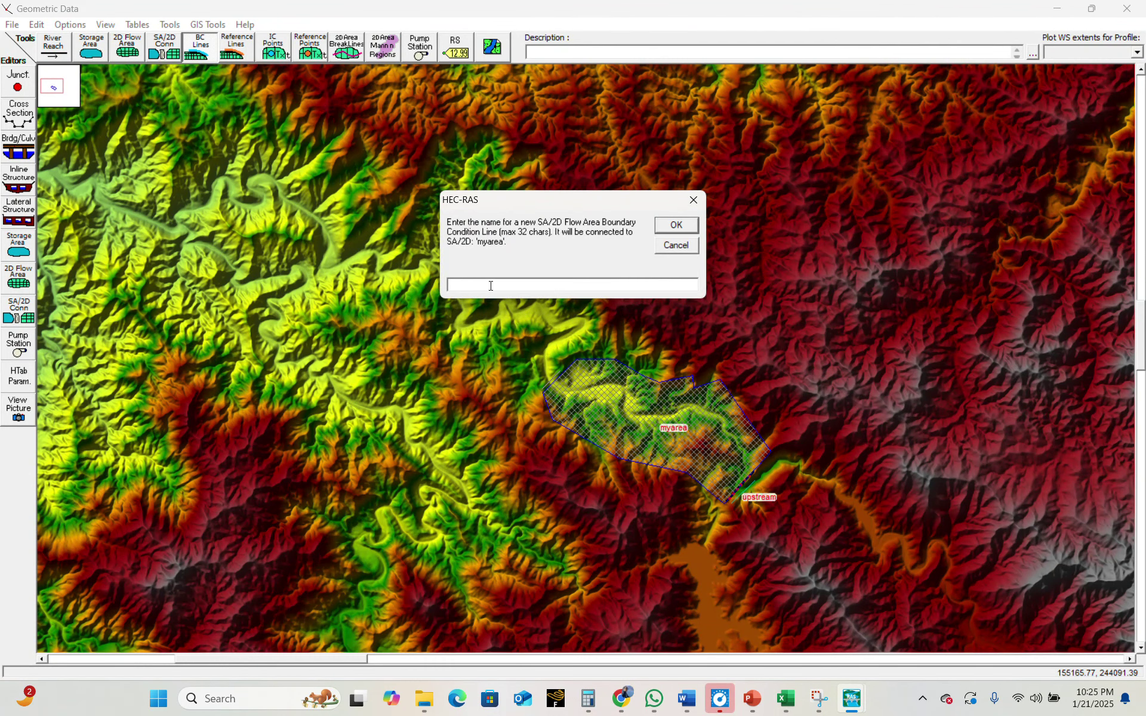
text(doen)
key(BackSpace)
text(wnstream)
click(676, 227)
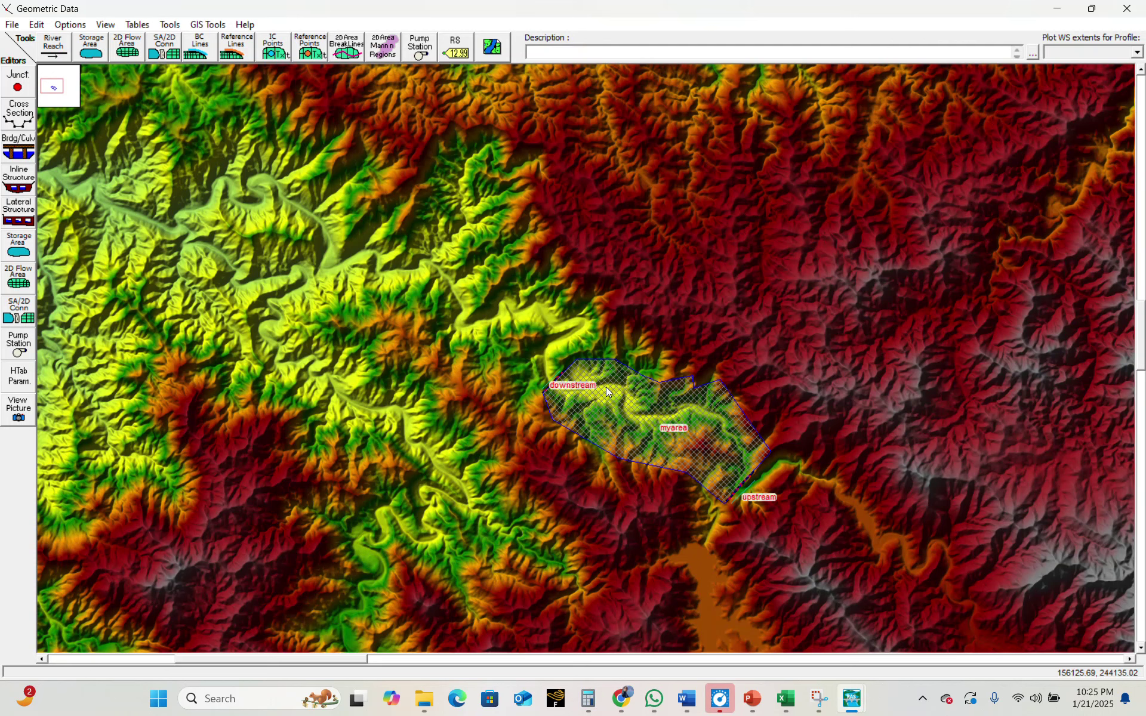
Save the geometry data with the title mygeo and close the geometric data editor.
click(11, 25)
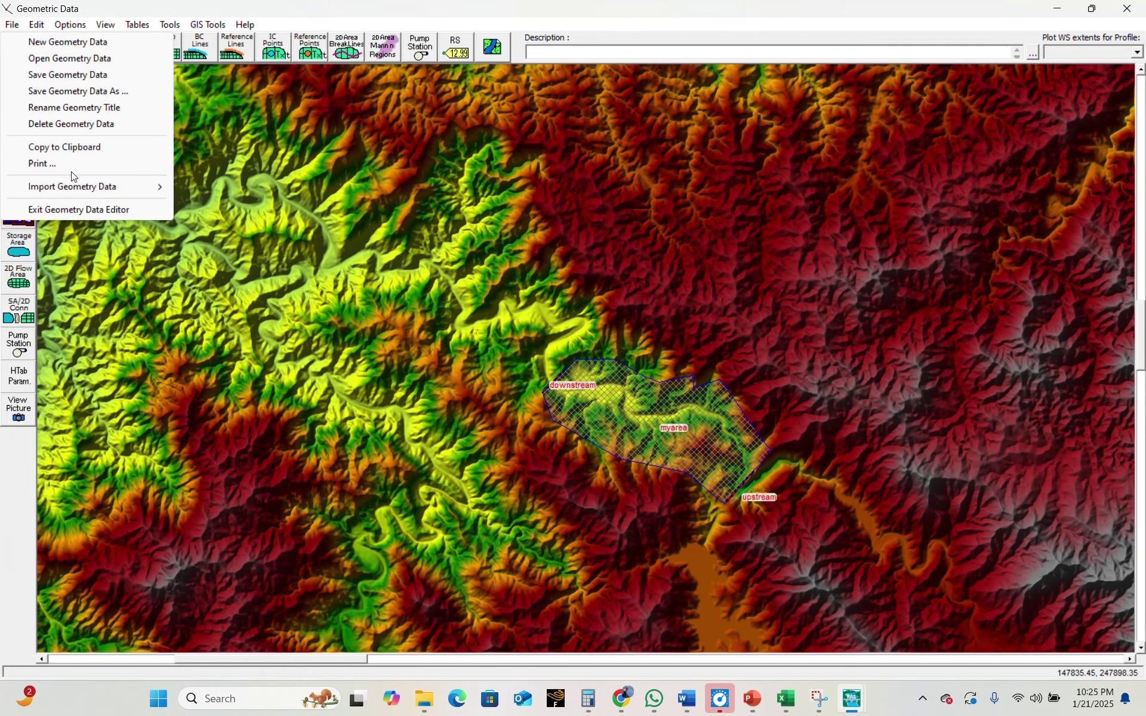
click(53, 80)
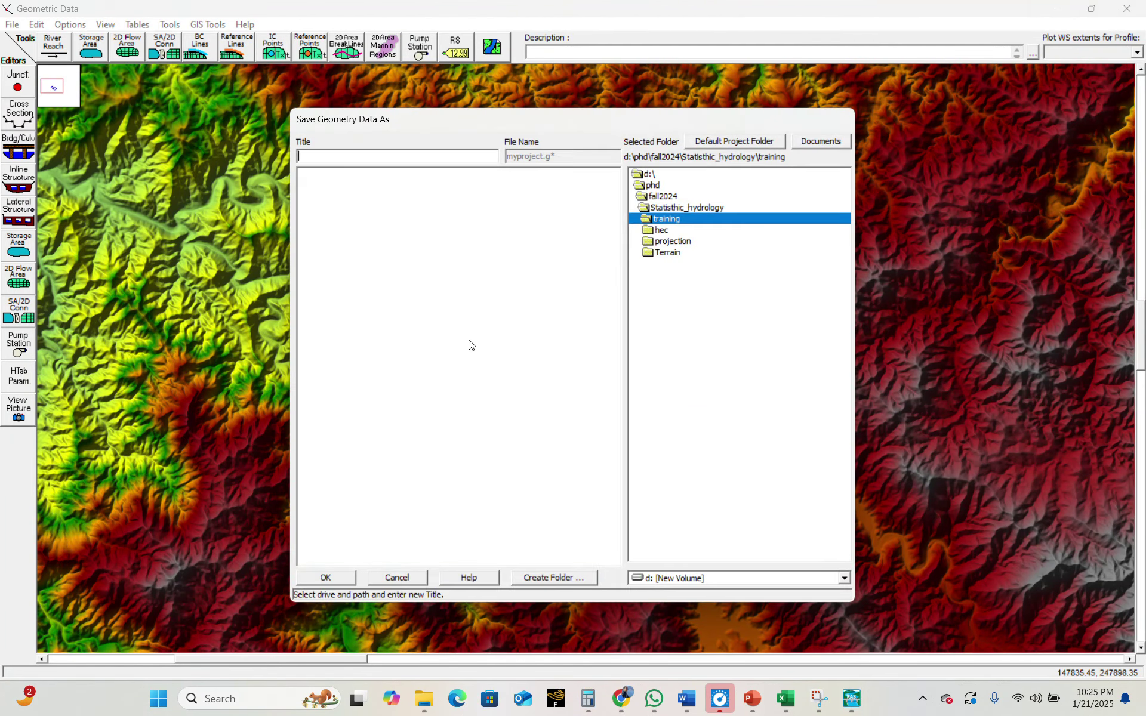
click(662, 230)
click(317, 158)
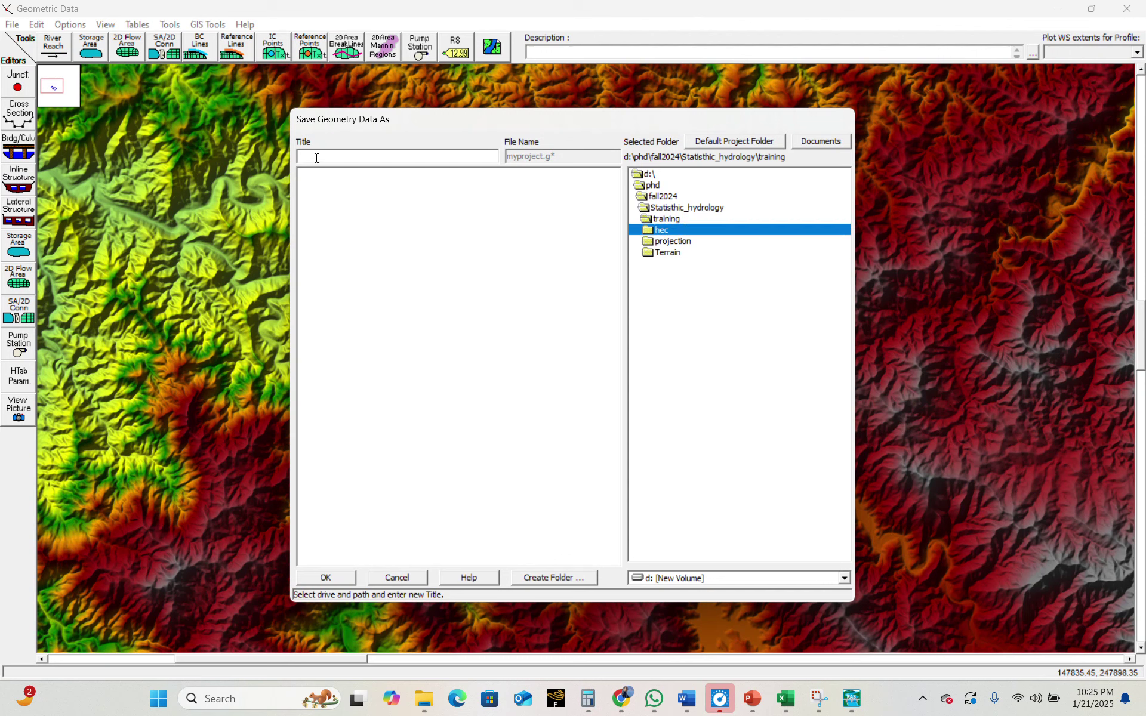
text(mygeo)
click(317, 577)
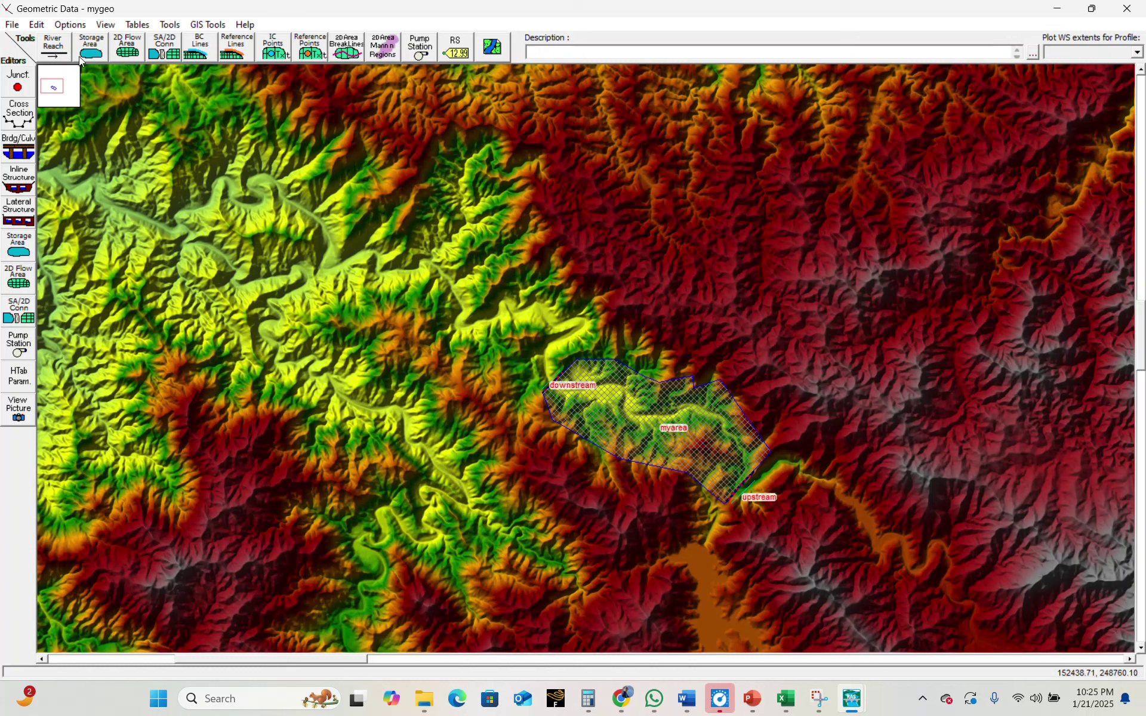
click(1126, 12)
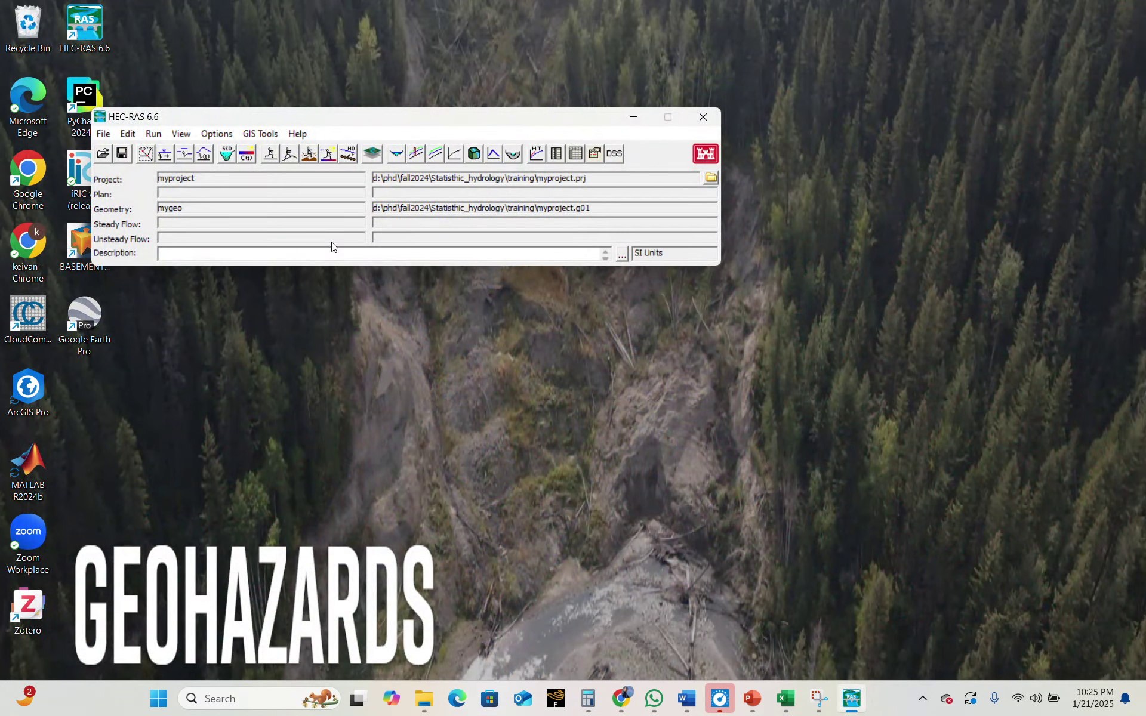
Open the unsteady flow data and assign a flow hydrograph boundary condition to the upstream line of myarea.
click(204, 157)
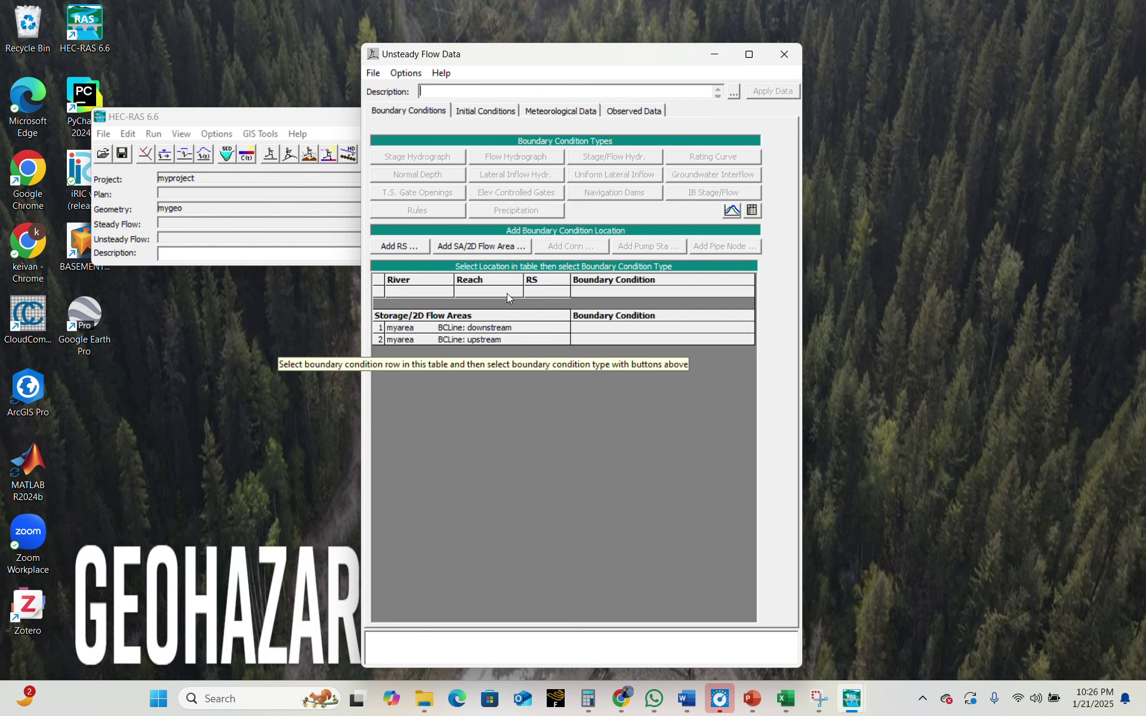
click(489, 329)
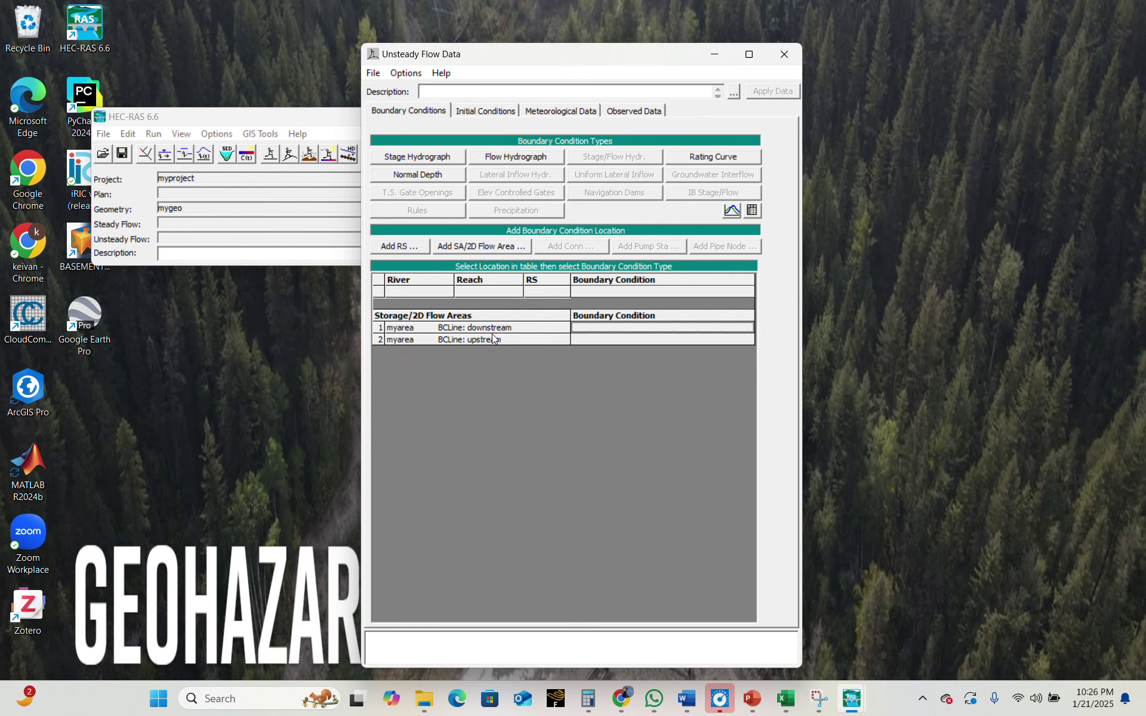
click(493, 339)
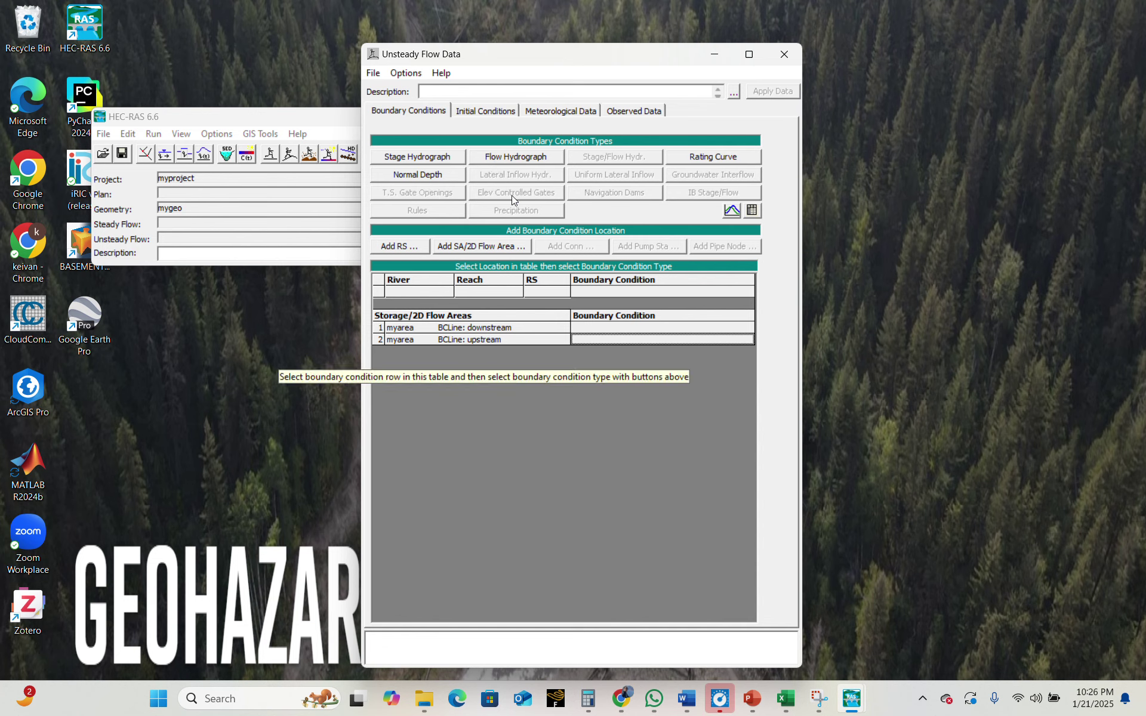
click(519, 158)
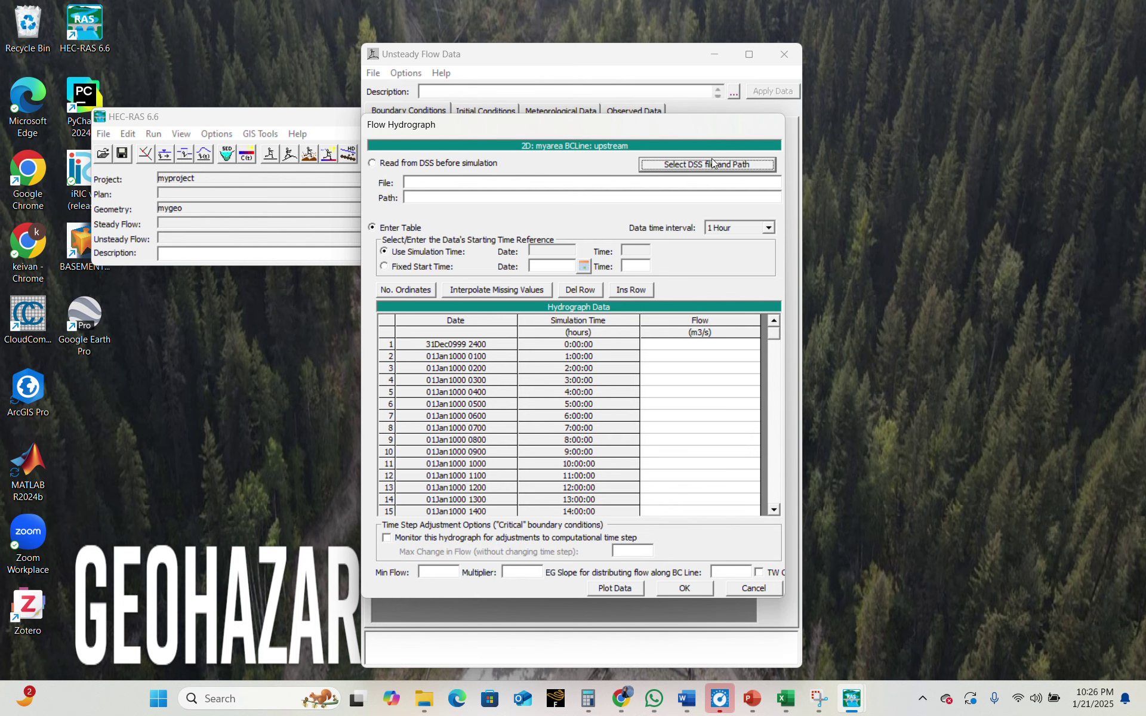
Set the data time interval of the upstream flow hydrograph to 1 Day.
click(768, 228)
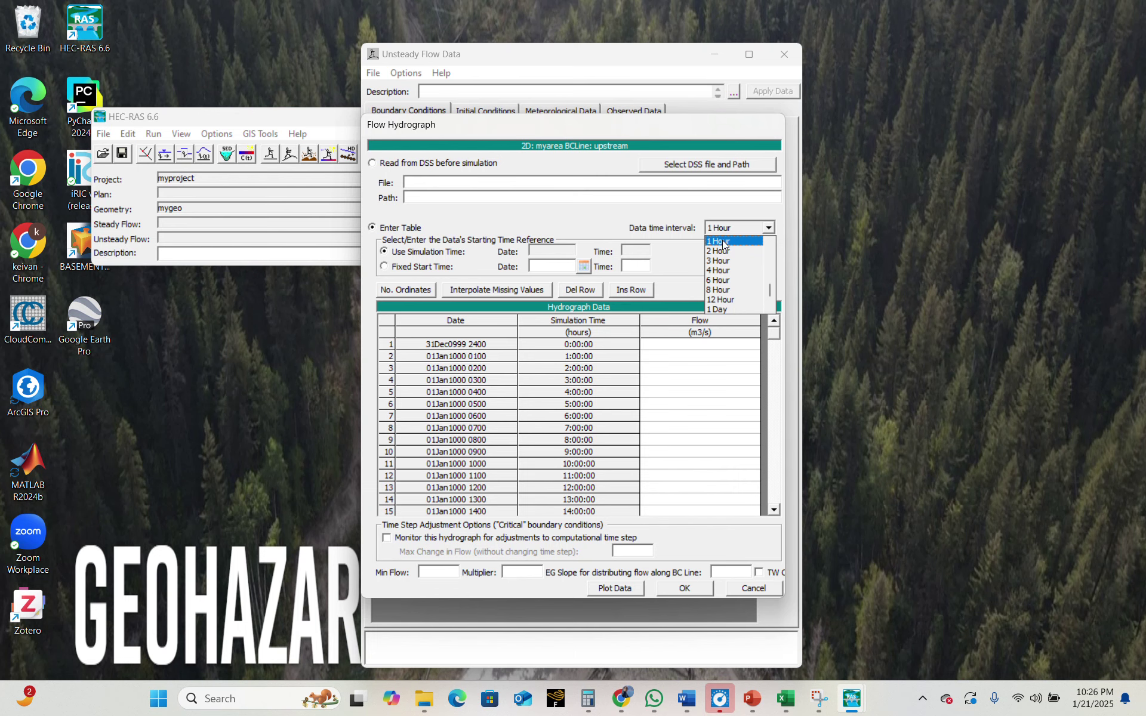
scroll(720, 257, down, 3)
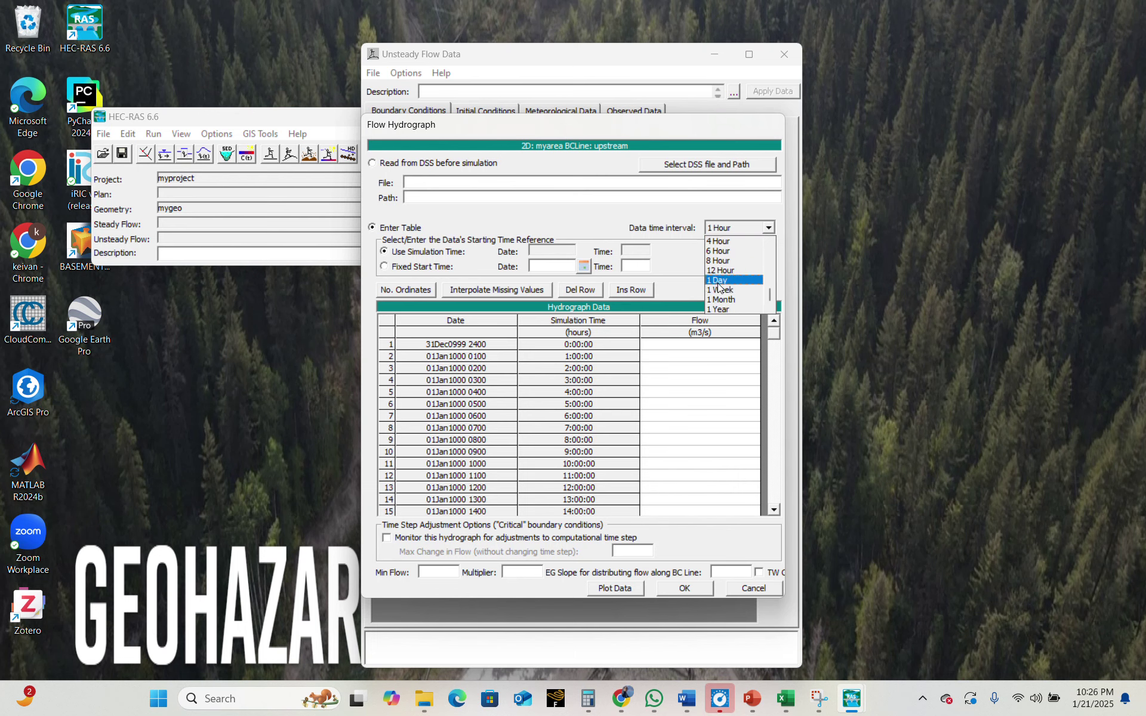
click(717, 280)
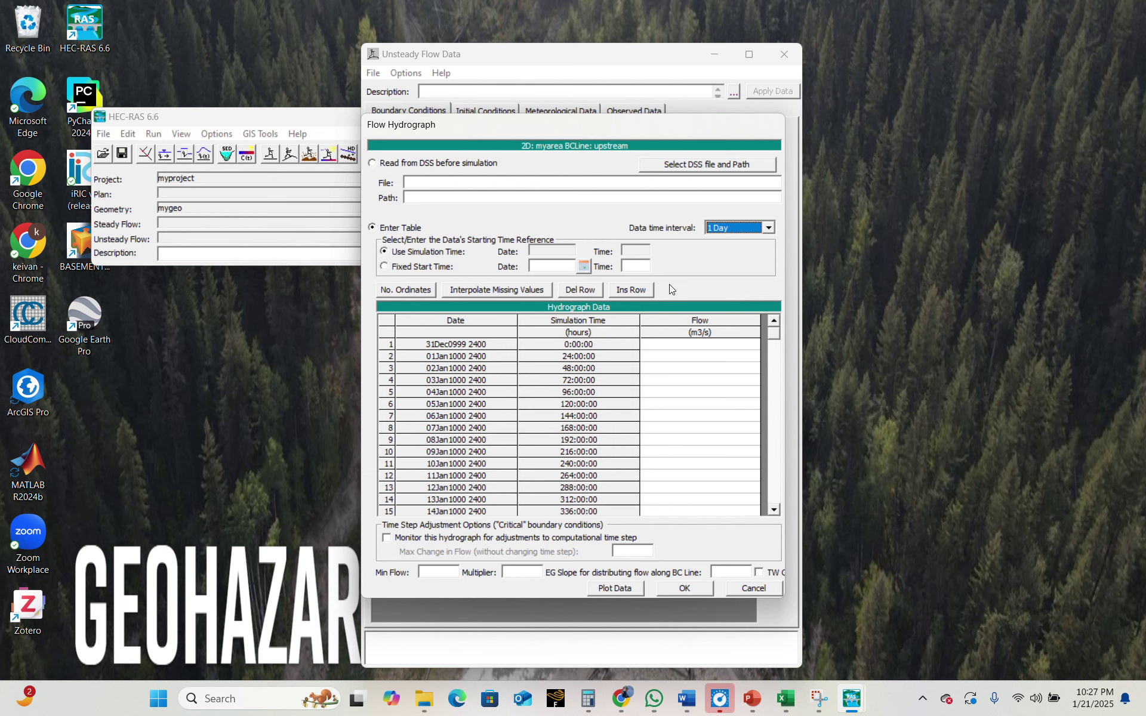
Switch the hydrograph's starting time reference to a fixed start date of 01SEP2017 and refresh the table's dates.
click(384, 267)
click(557, 269)
click(584, 266)
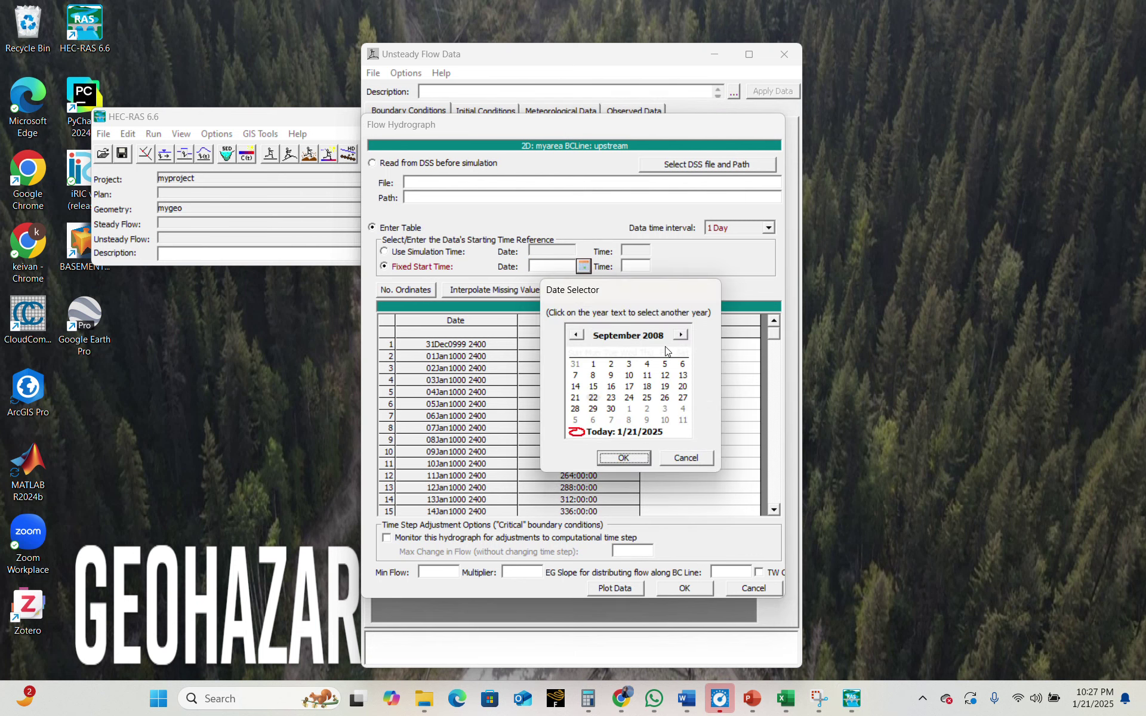
click(656, 335)
click(677, 330)
click(677, 329)
click(677, 329)
click(677, 330)
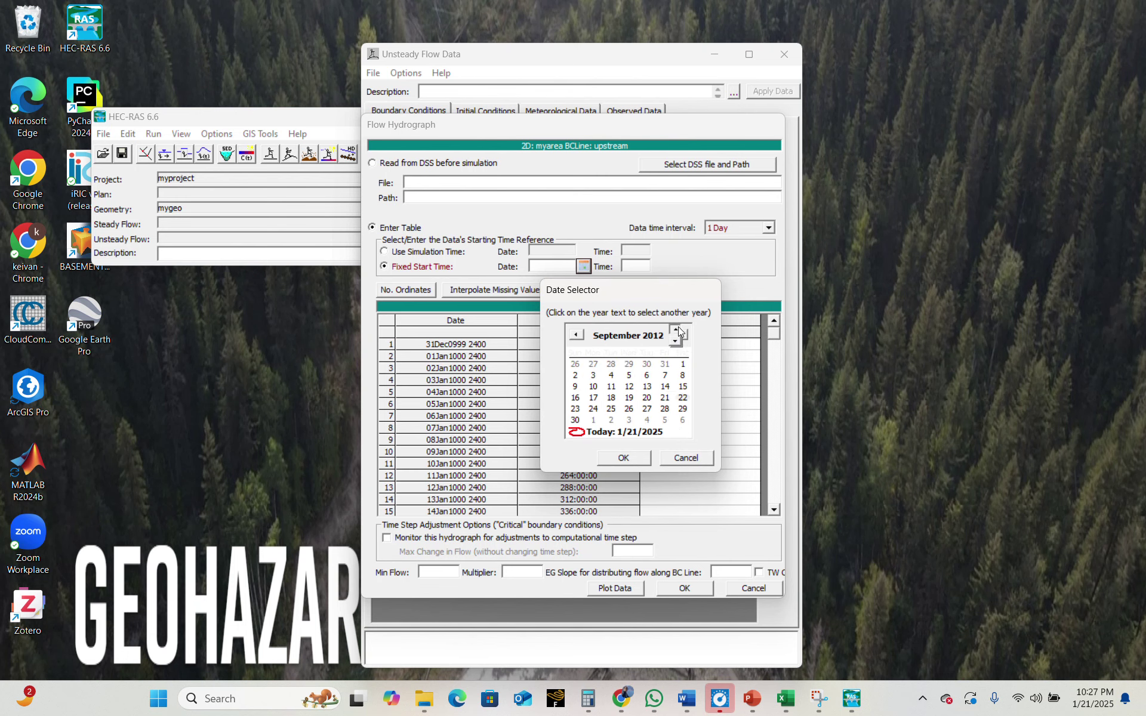
click(677, 330)
click(677, 330)
click(677, 330)
click(677, 330)
click(677, 329)
click(665, 365)
click(625, 459)
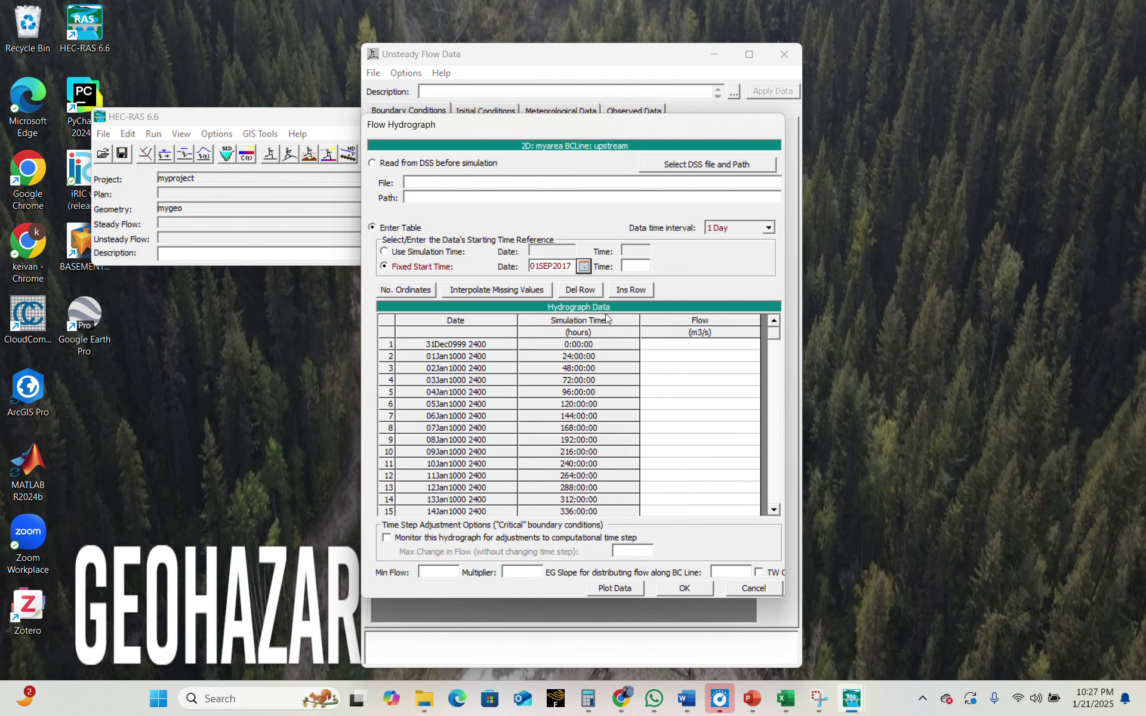
click(385, 251)
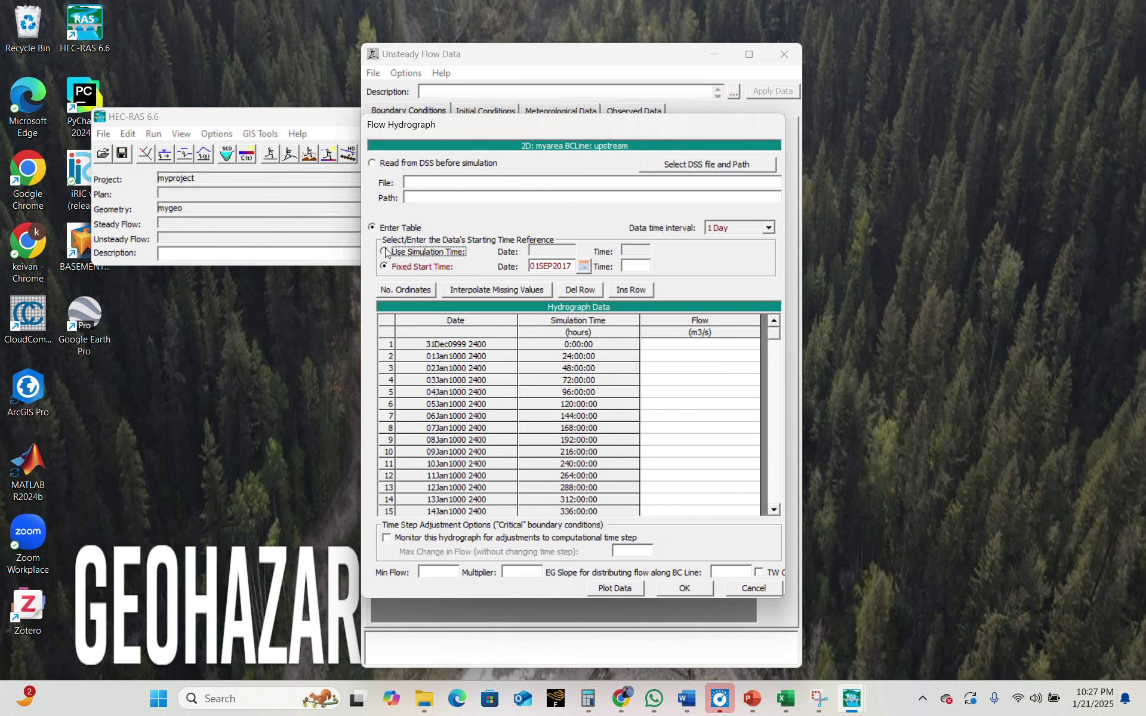
click(385, 266)
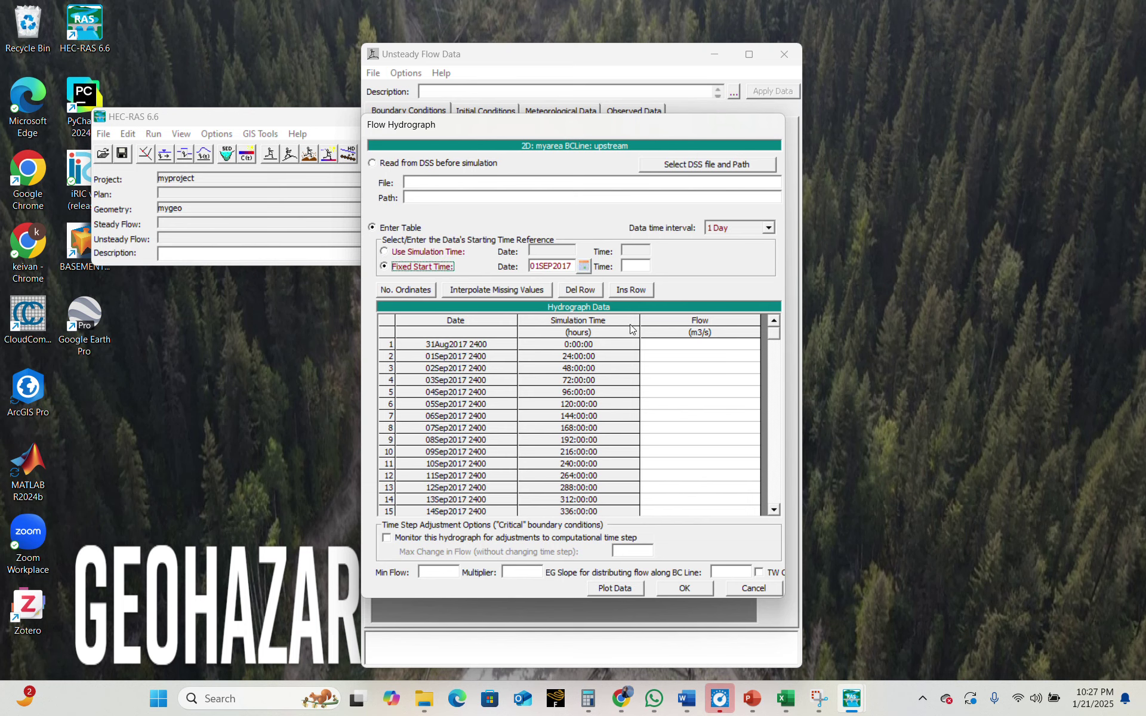
Change the fixed start date to 02SEP2017 and reapply the fixed start time so the hydrograph table's dates update.
click(583, 266)
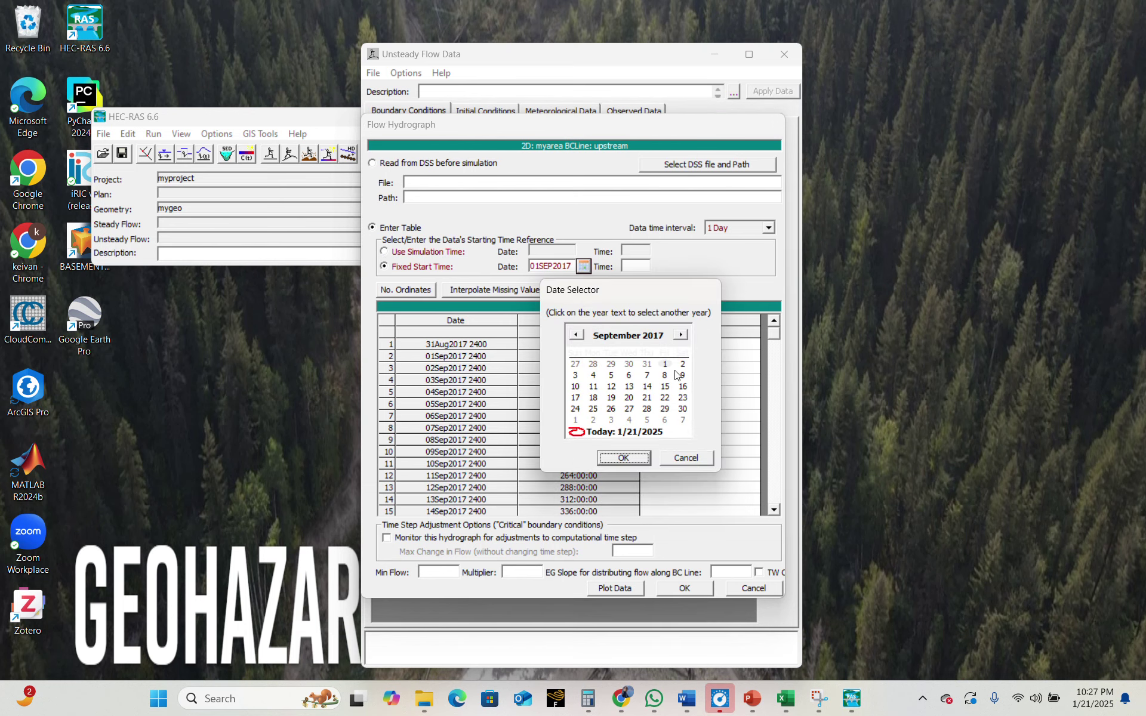
click(682, 364)
click(633, 461)
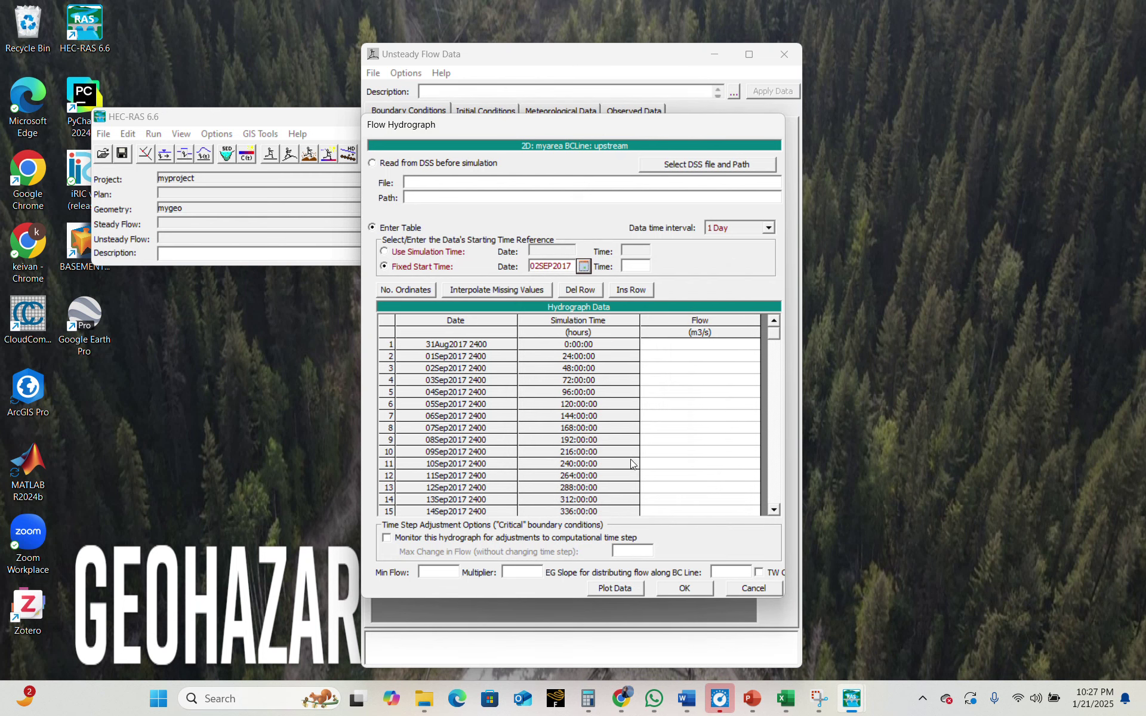
click(699, 347)
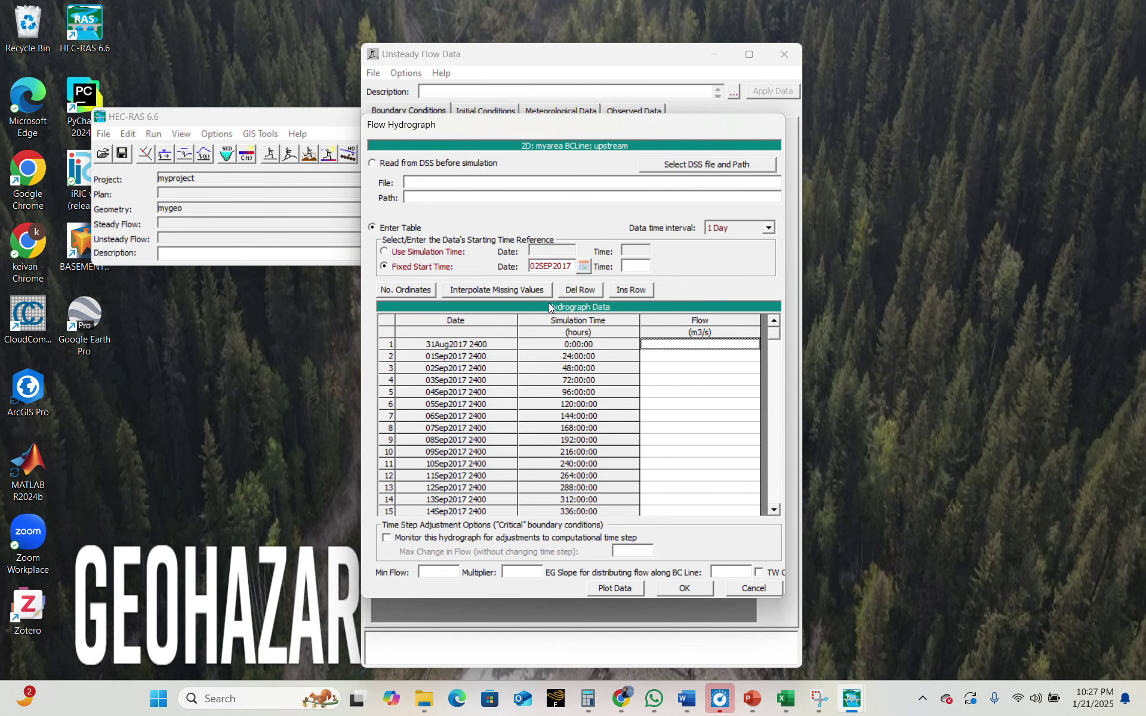
click(384, 252)
click(384, 267)
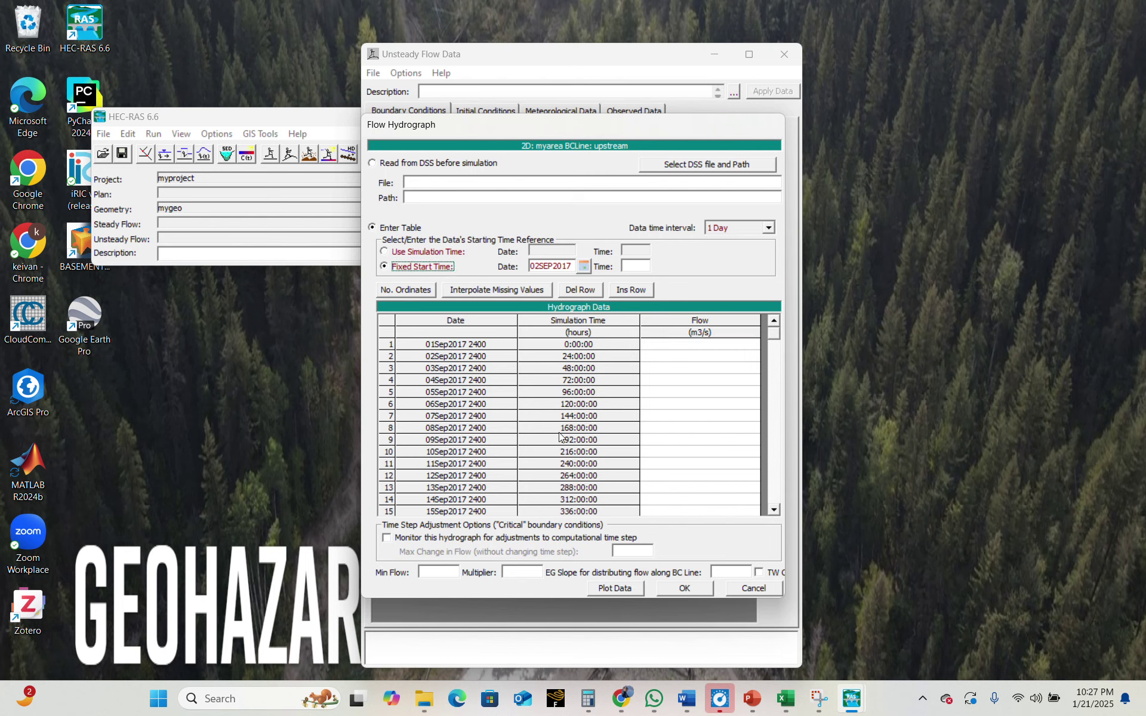
Switch to Excel, copy the converted discharge values in D2:D31 of the ANASCO sheet, and return to the flow hydrograph in HEC-RAS.
click(781, 708)
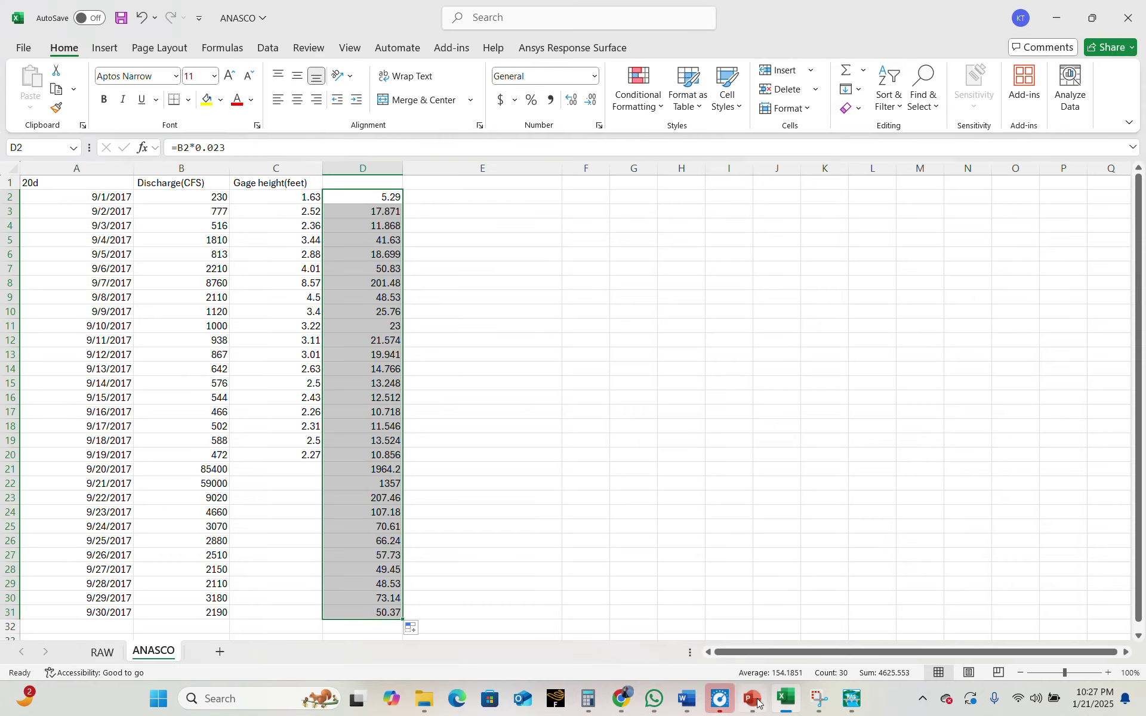
right_click(354, 199)
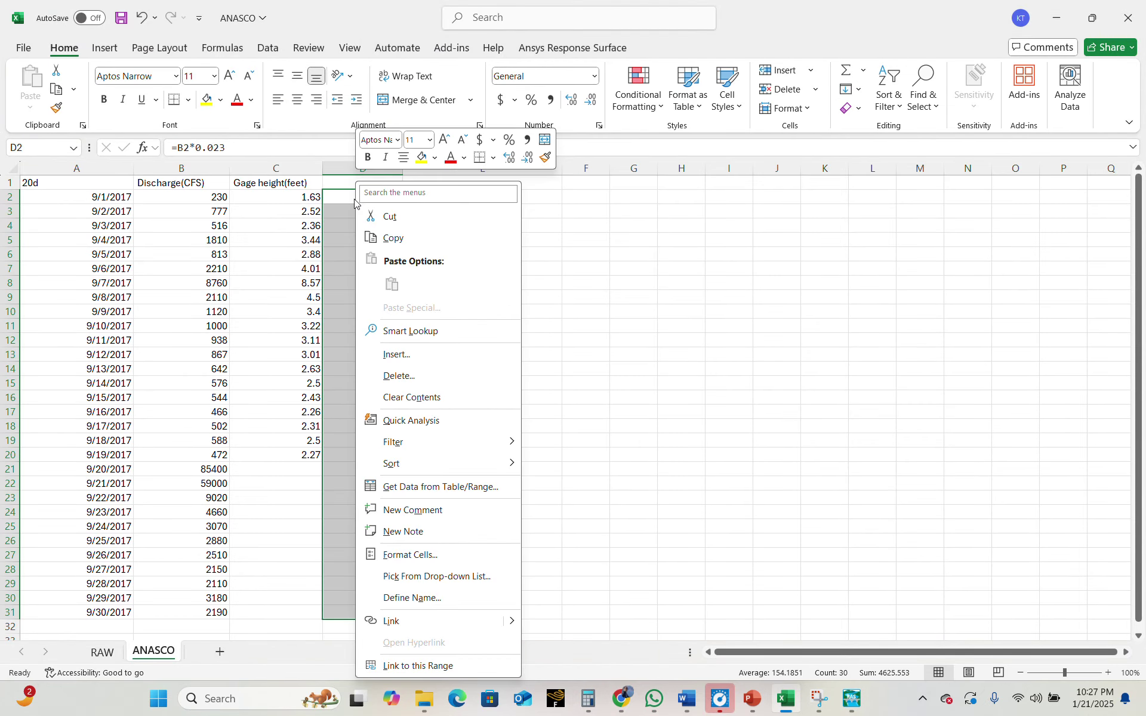
click(392, 238)
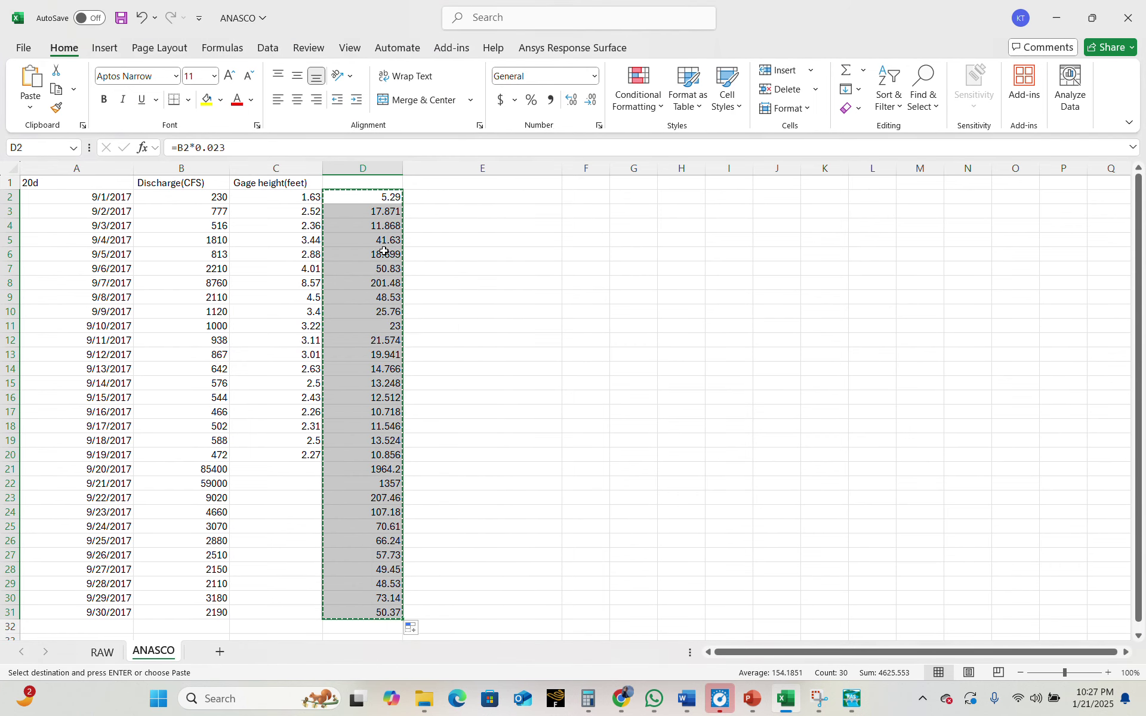
click(1065, 33)
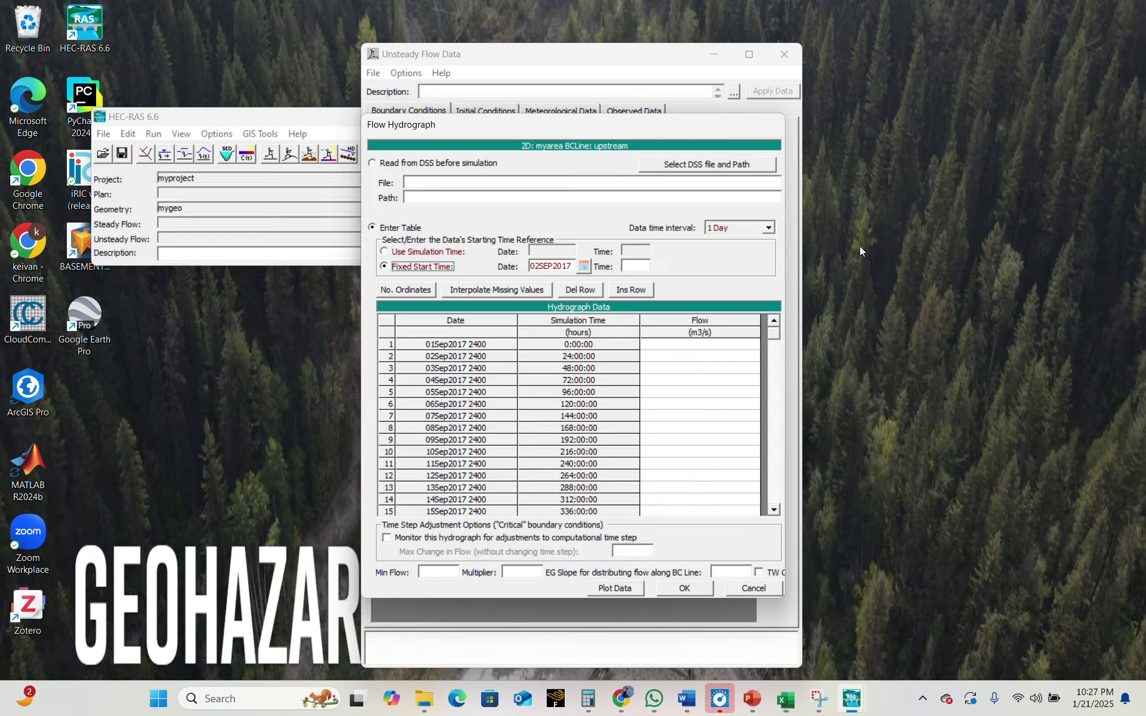
Paste the copied discharge values into the hydrograph's Flow column, starting at the first row.
drag(714, 345, 707, 494)
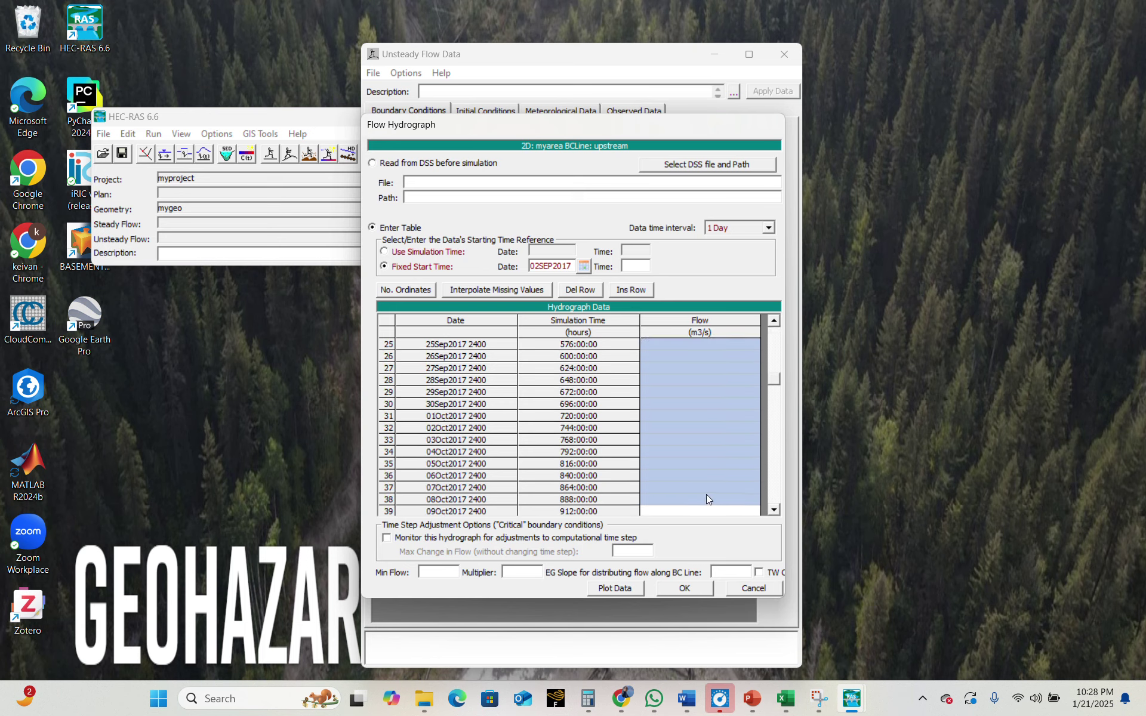
key(ctrl+v)
scroll(742, 454, up, 8)
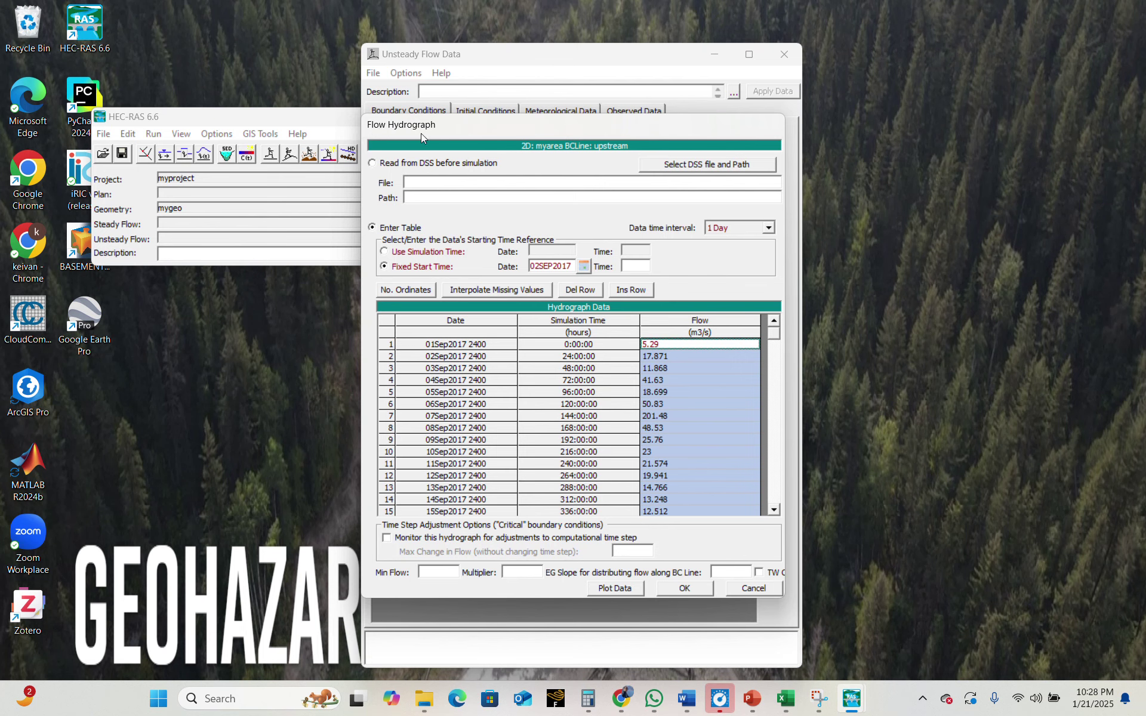
Set the EG slope for distributing flow along the BC line to 0.0001 and accept the upstream flow hydrograph.
click(720, 575)
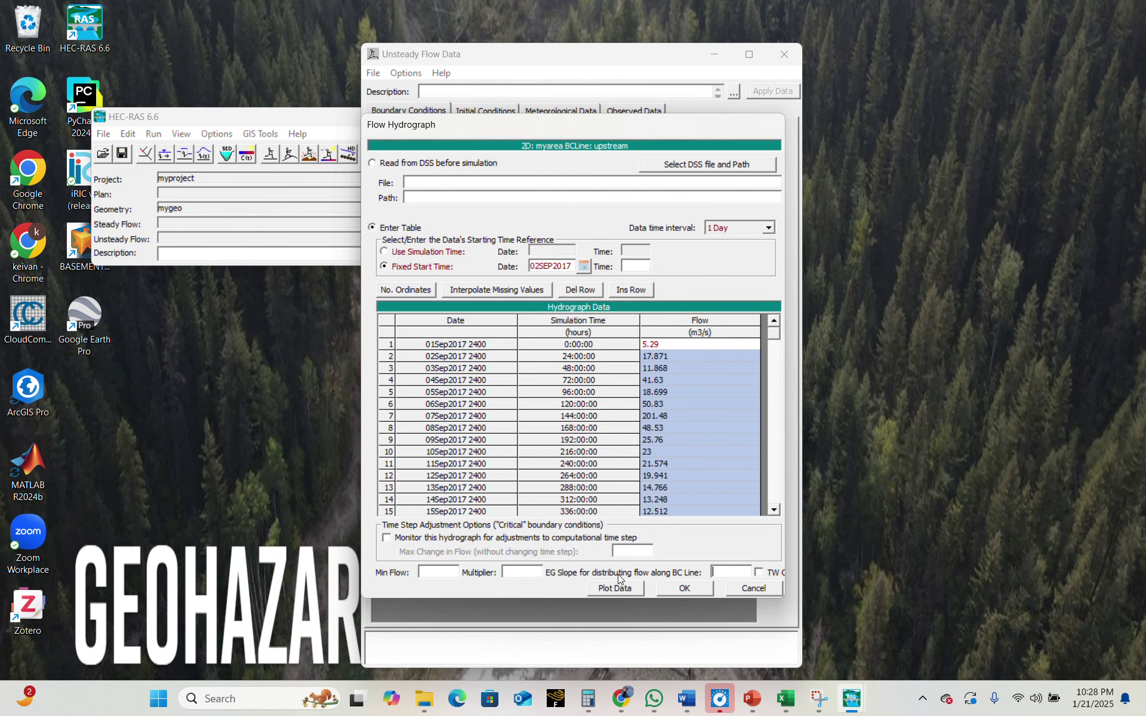
text(0.0001)
click(685, 589)
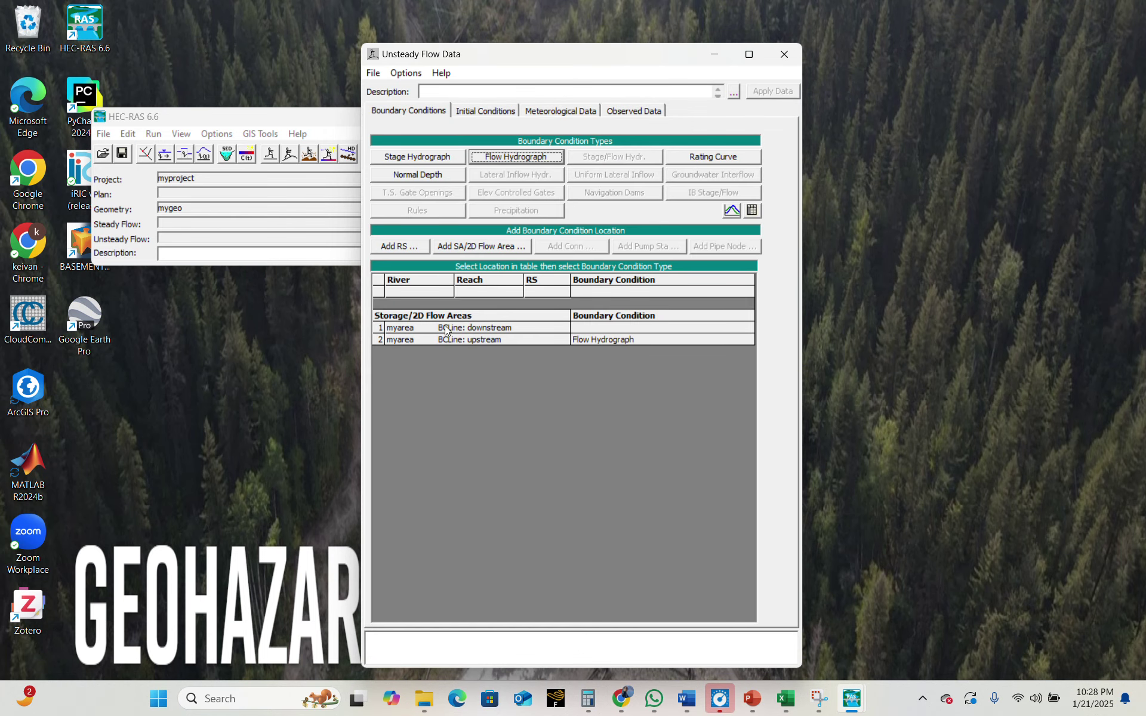
Assign a normal depth boundary condition to the downstream line of myarea.
click(596, 327)
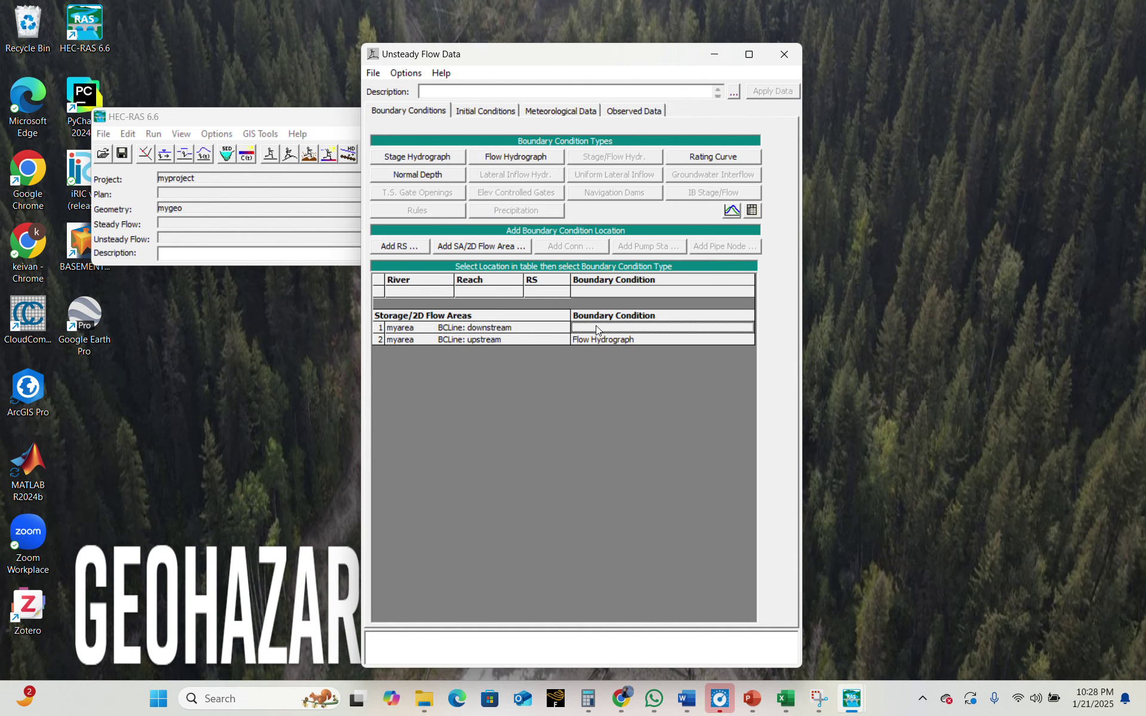
click(428, 173)
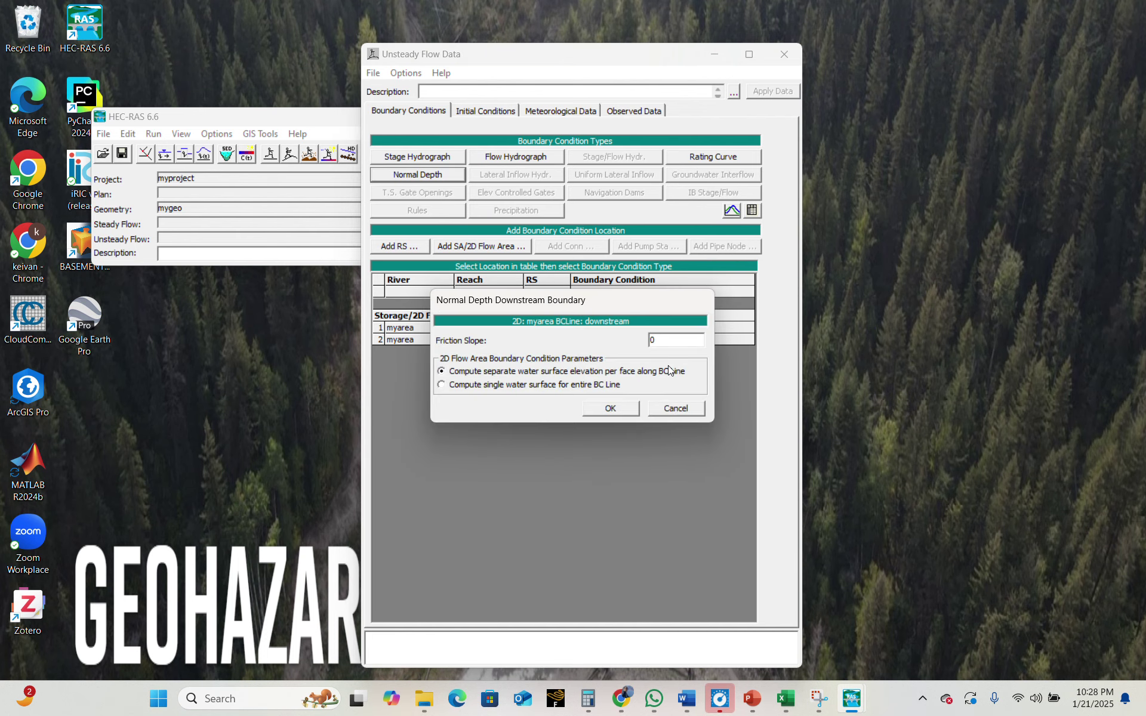